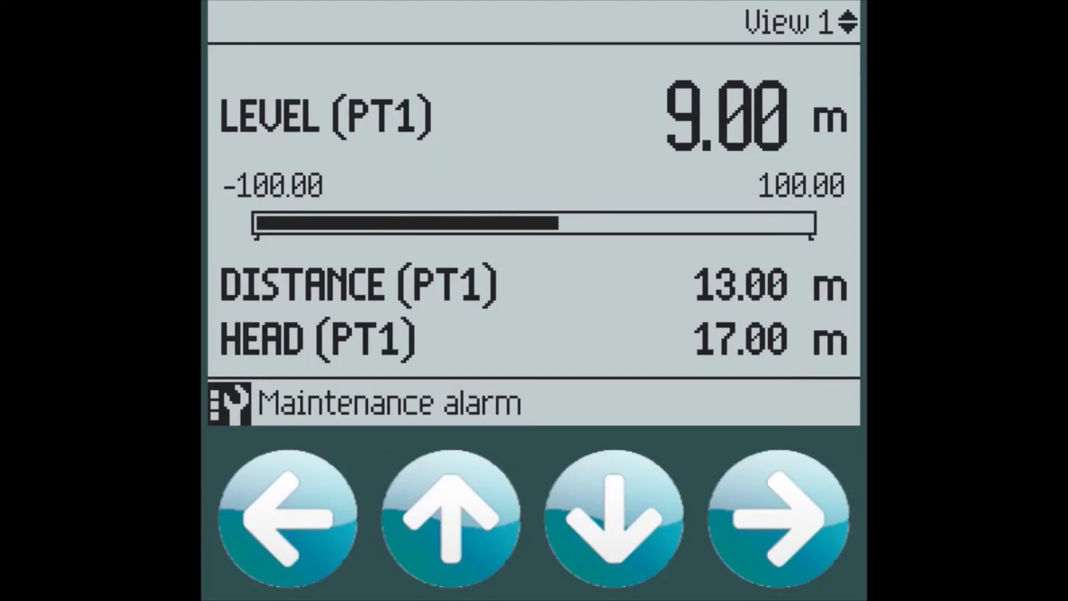
Leave the measurement view for the Main menu to start Quick commissioning
key(Right)
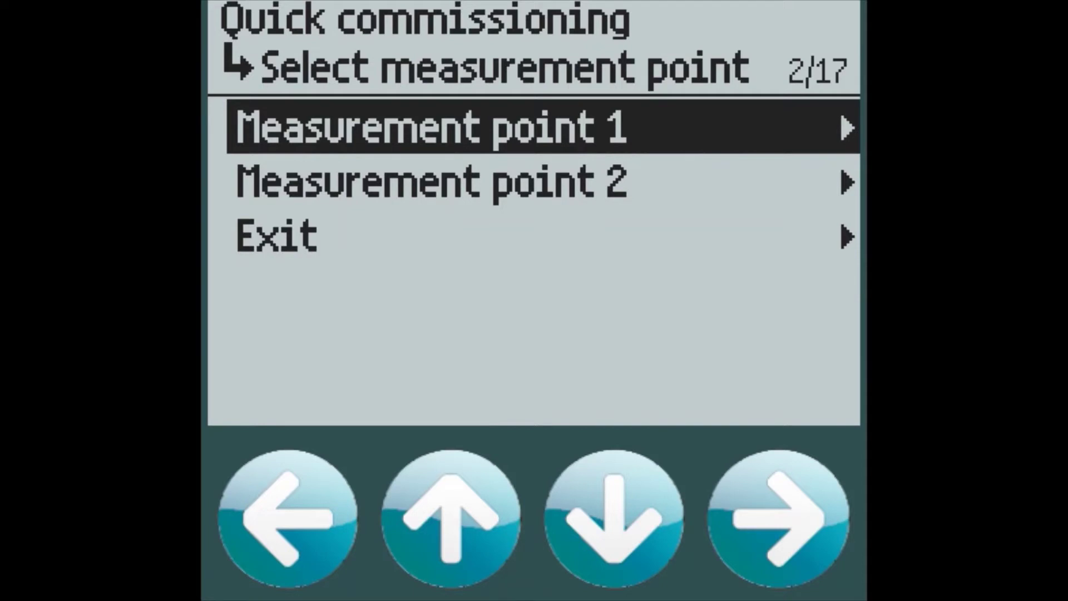
Choose measurement point 1, the Level application, metres and the SITRANS LR120 sensor
key(Right)
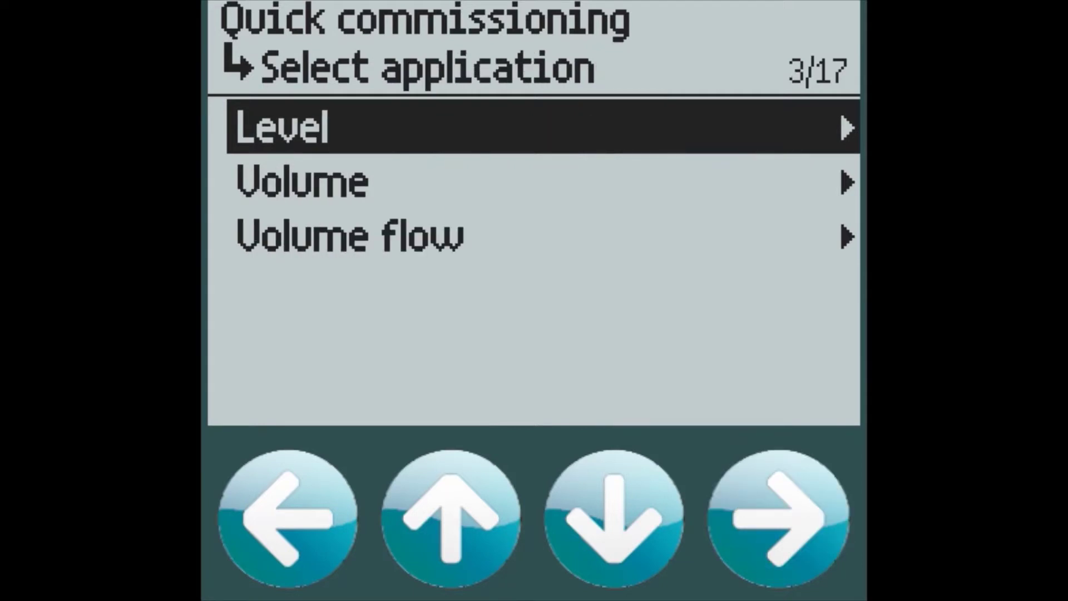
key(Right)
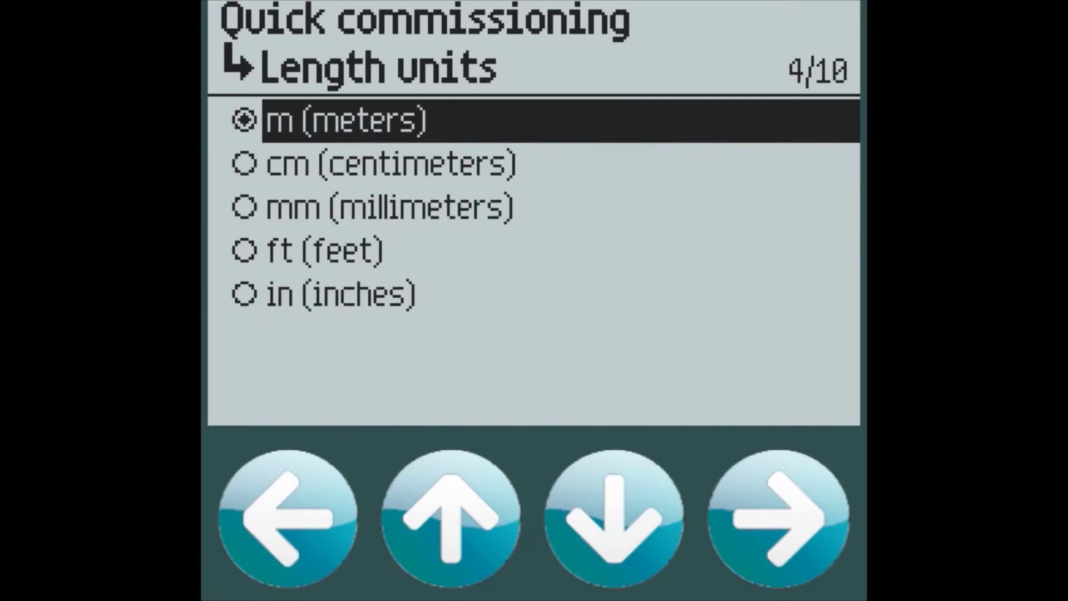
key(Right)
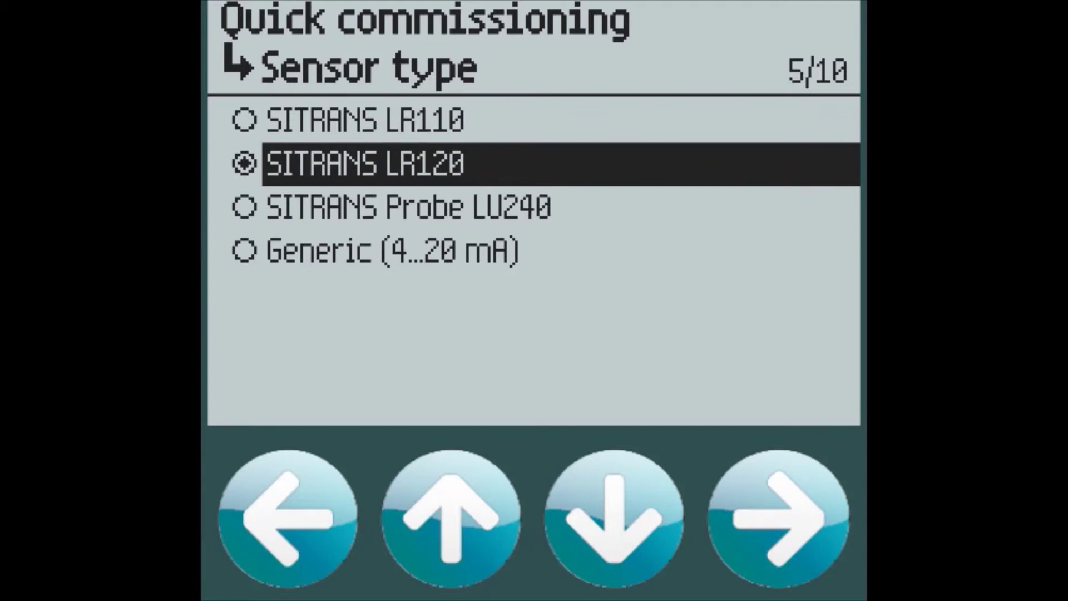
key(Right)
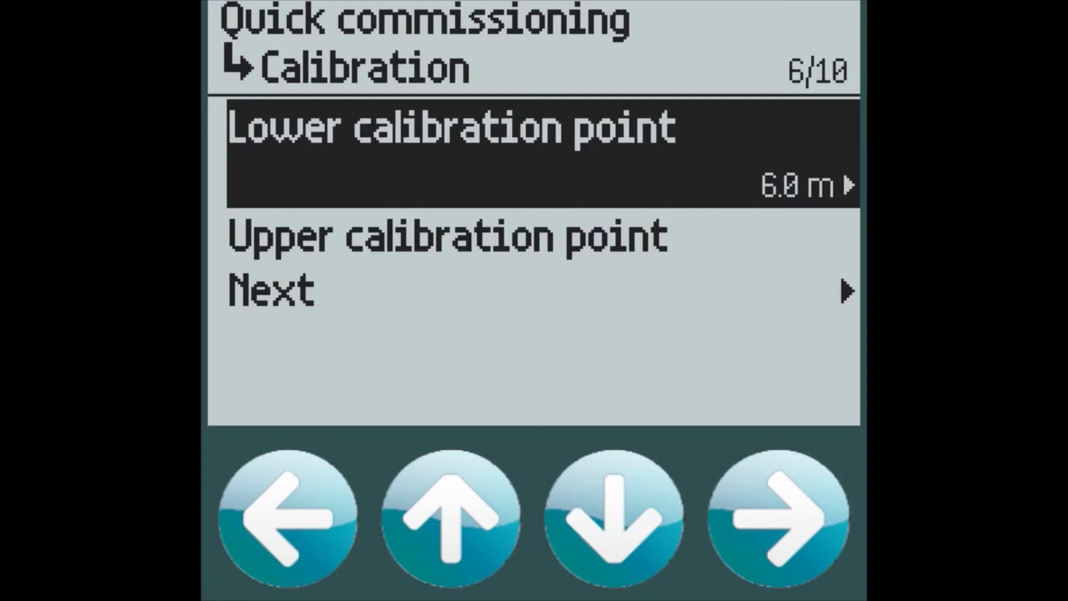
Change the upper calibration point from 1.0 m to 0.0 m
key(Down)
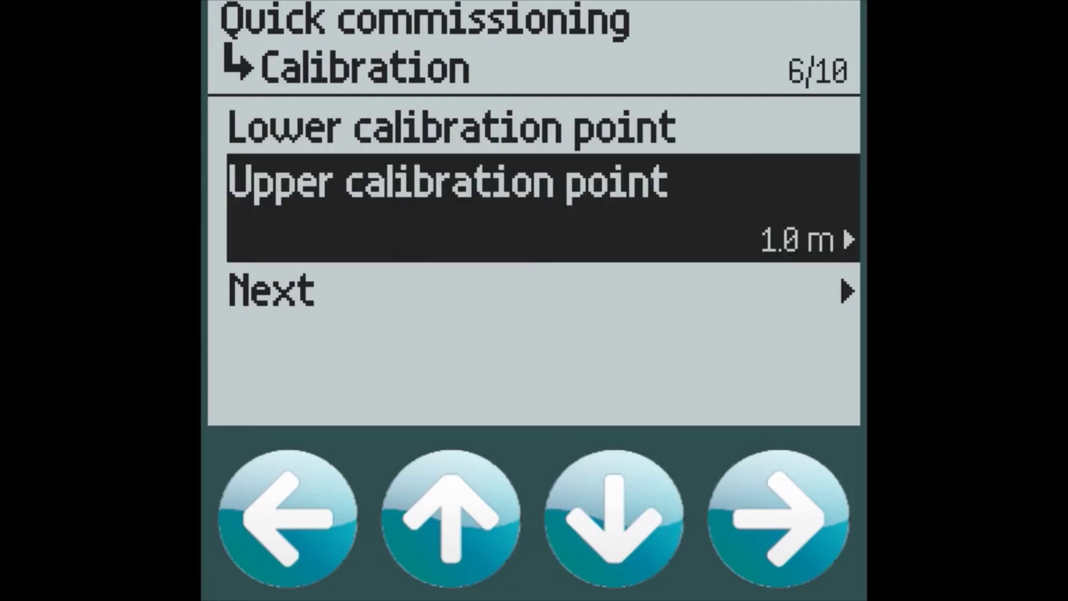
key(Right)
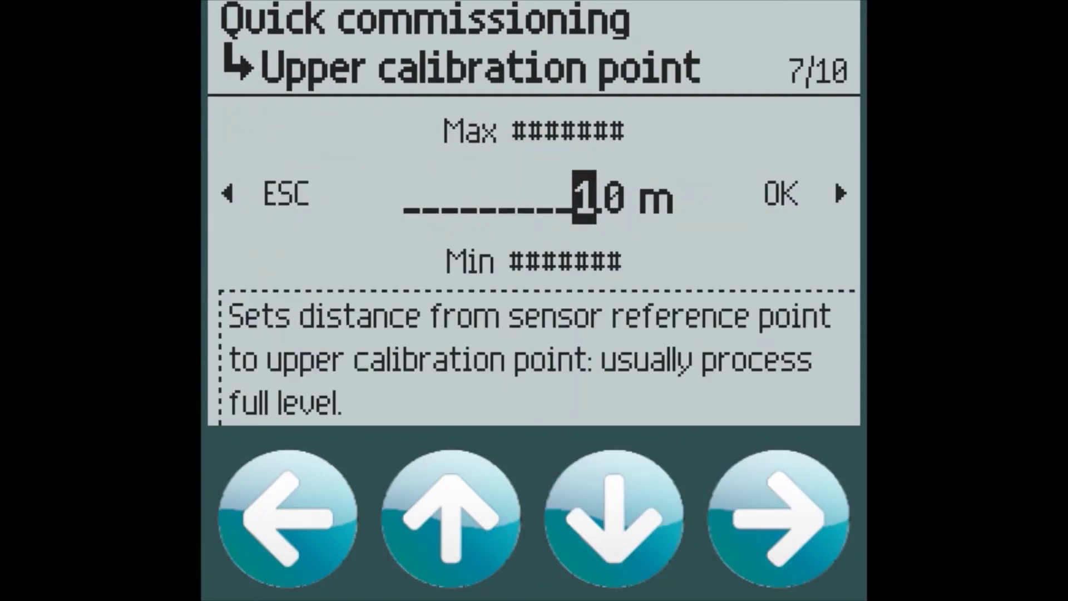
key(Down)
key(Right)
key(Right)
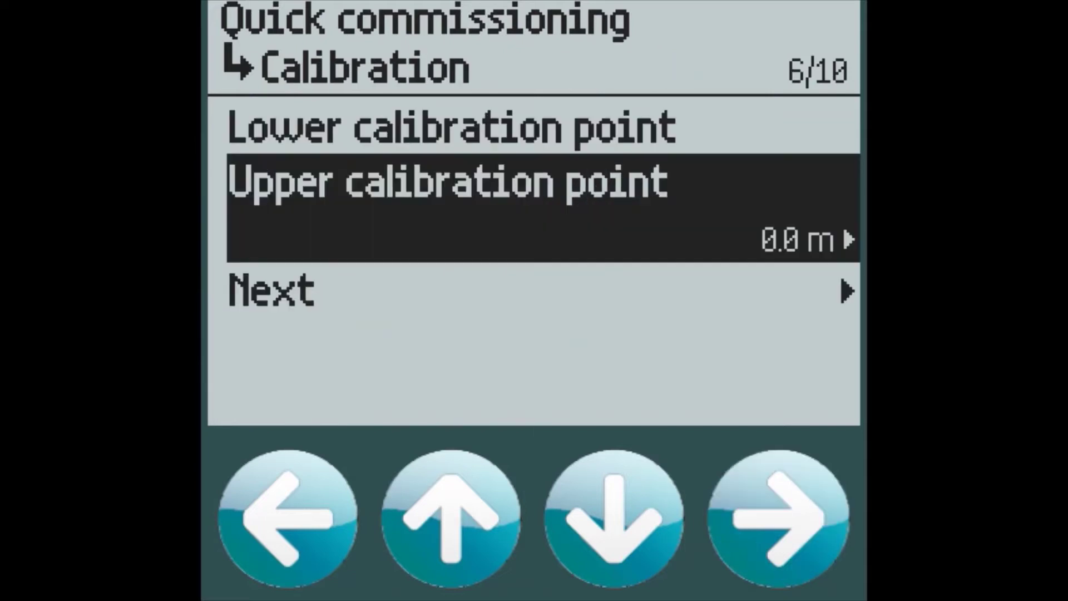
key(Down)
key(Right)
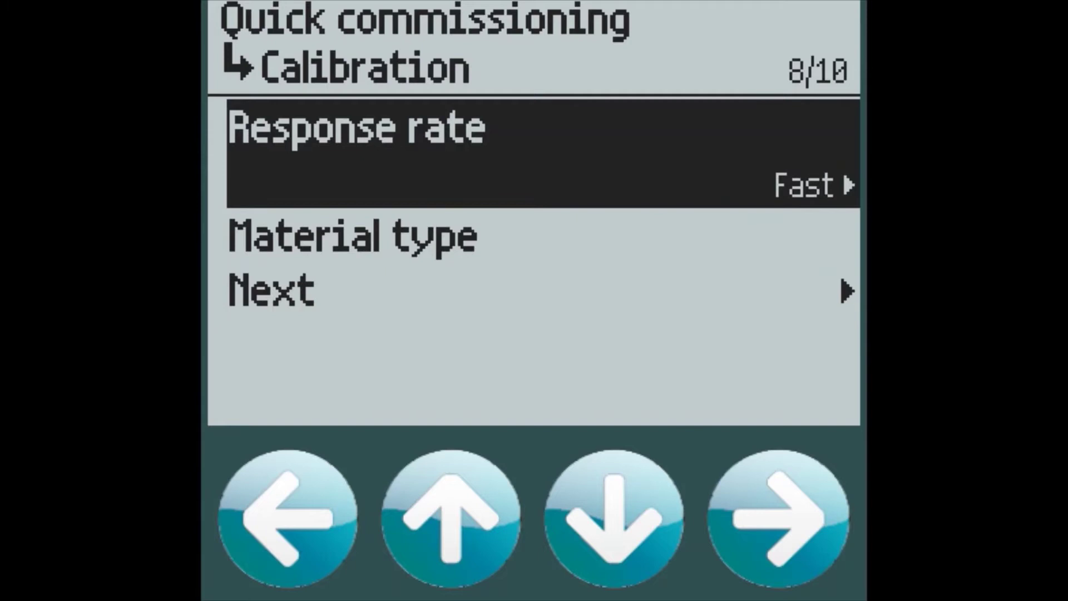
Accept the remaining settings and confirm Yes to apply the Level commissioning
key(Down)
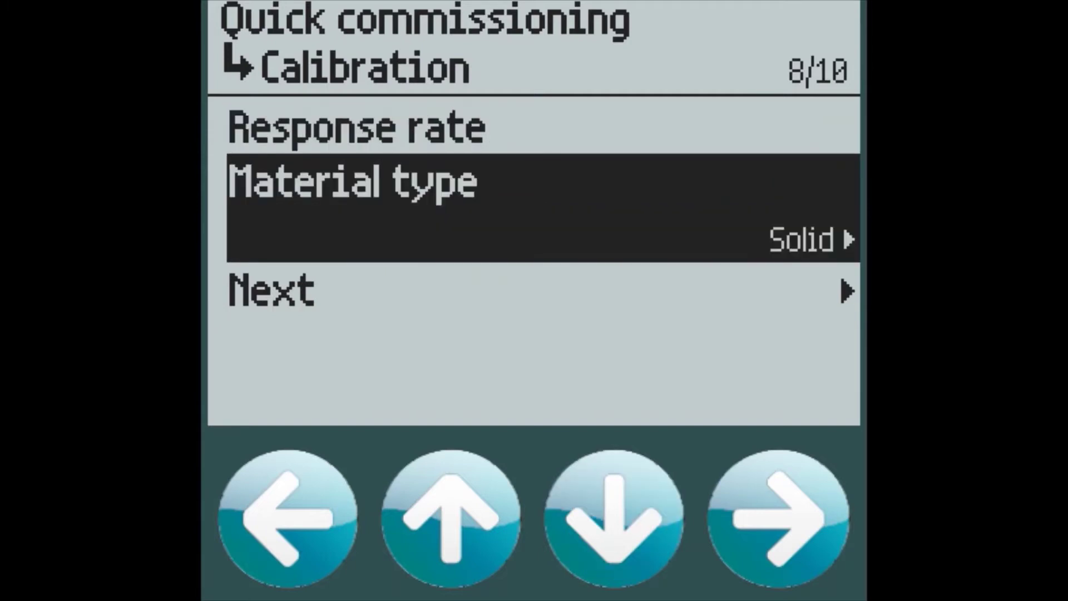
key(Down)
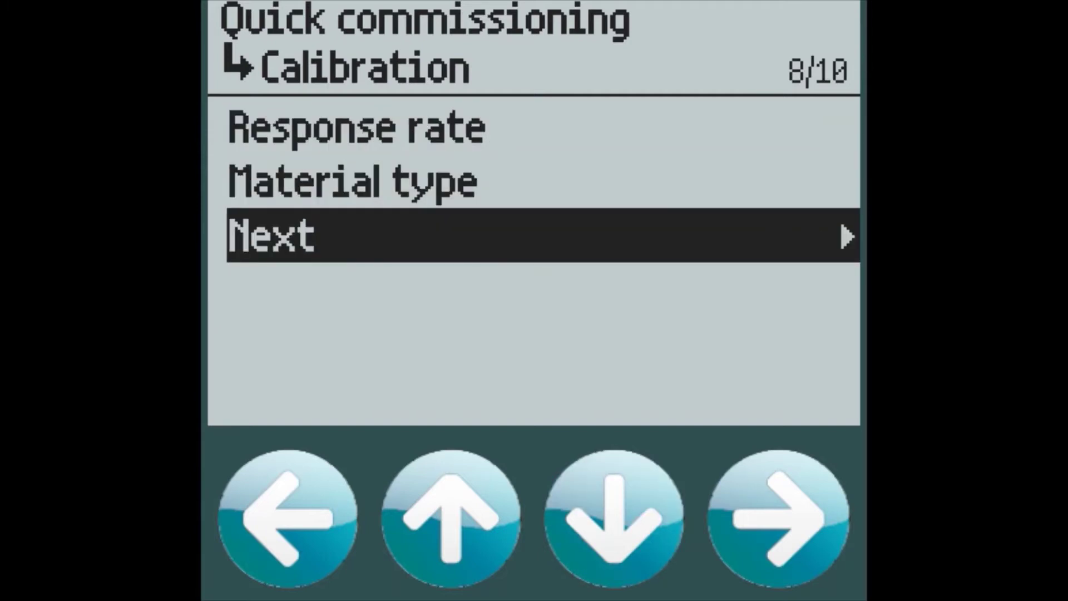
key(Right)
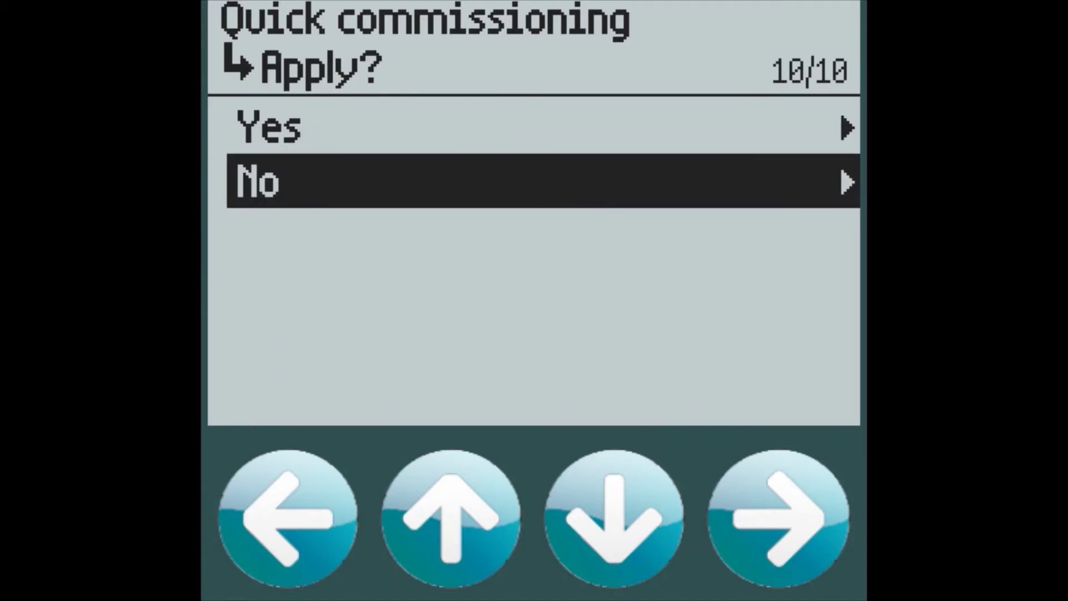
key(Up)
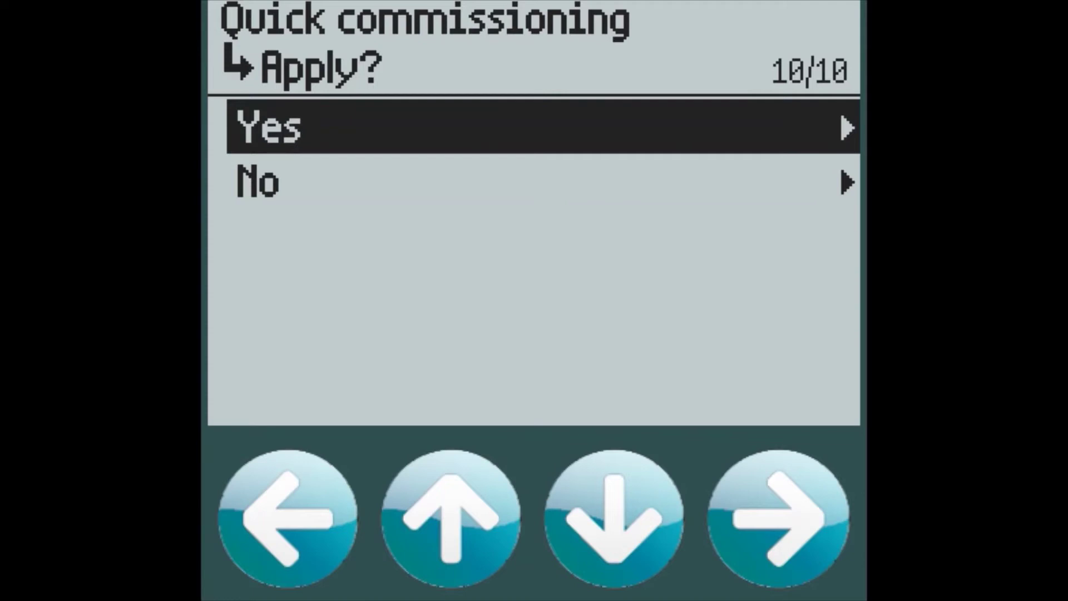
key(Right)
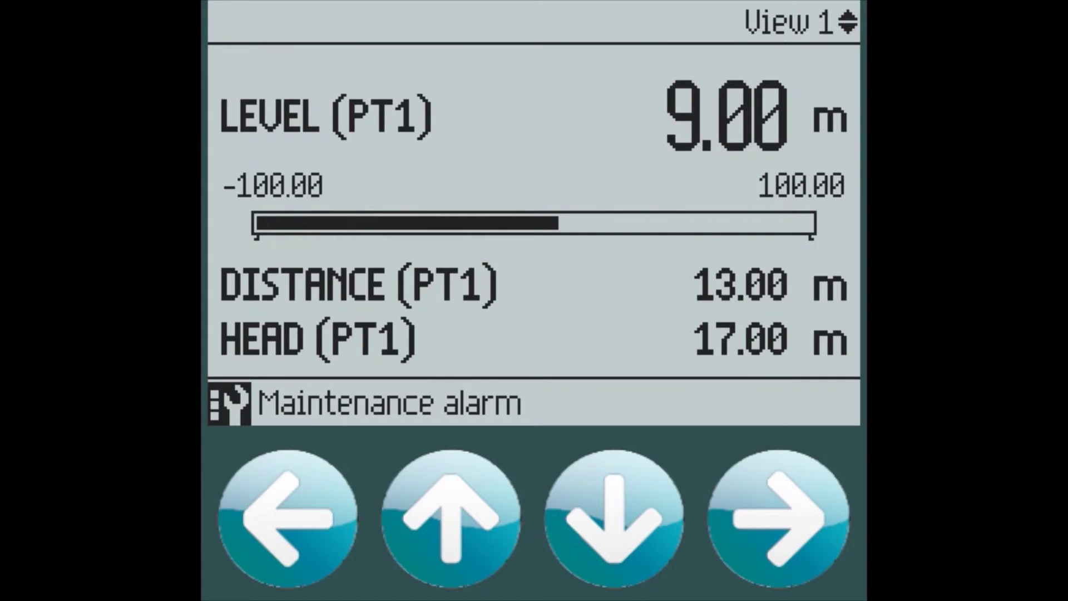
Restart Quick commissioning for measurement point 2 as a Volume application with default units
key(Right)
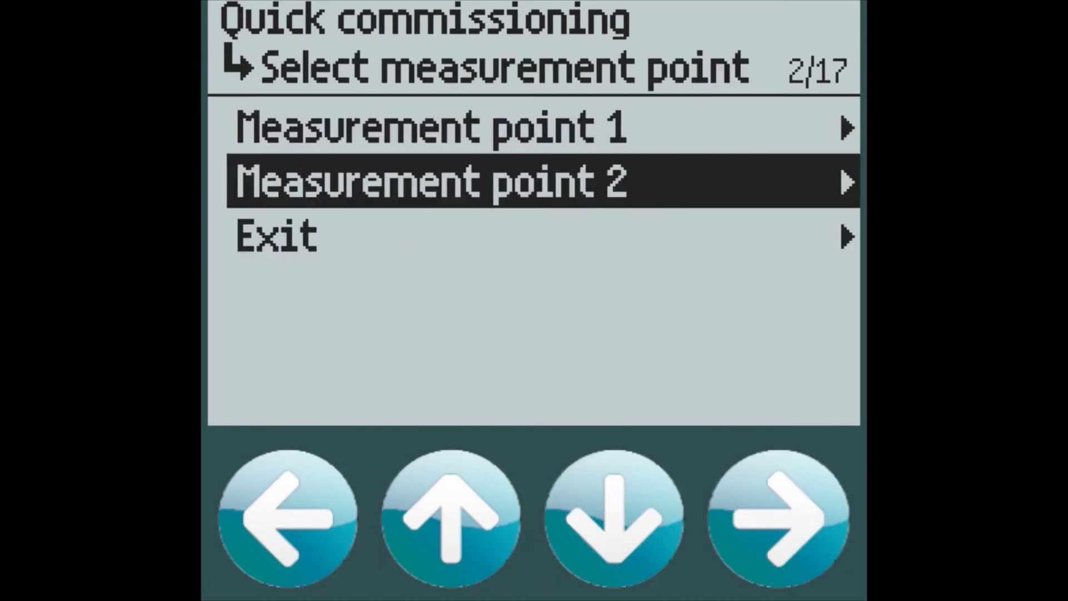
key(Right)
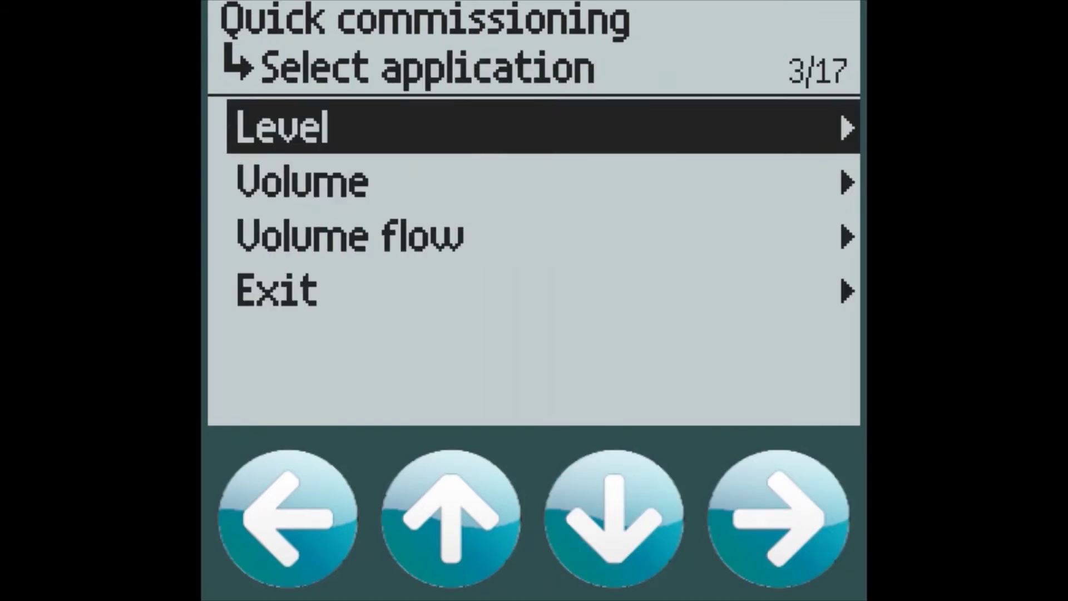
key(Down)
key(Right)
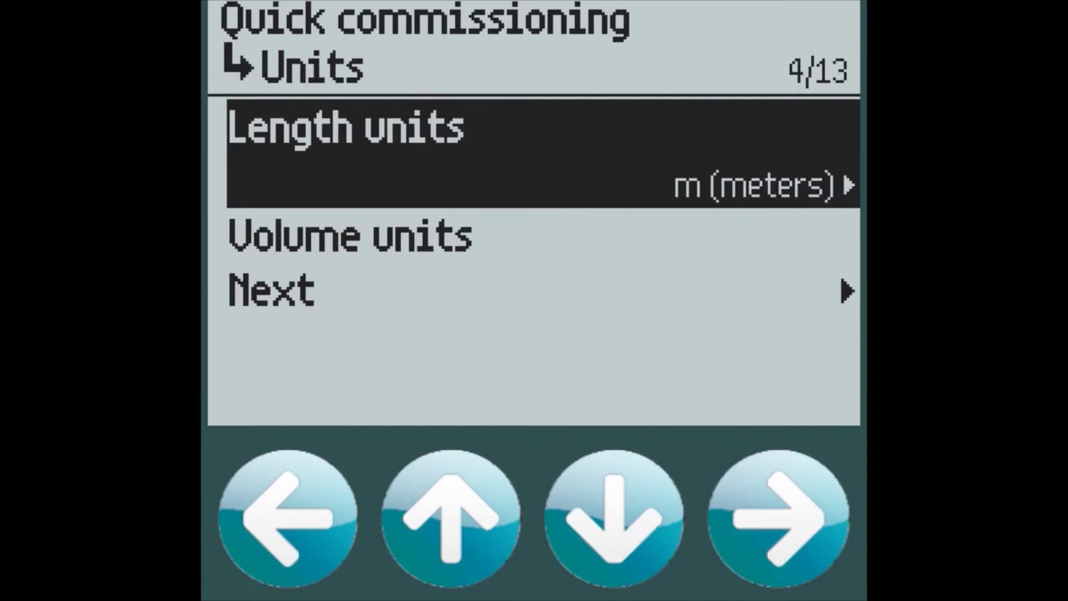
key(Down)
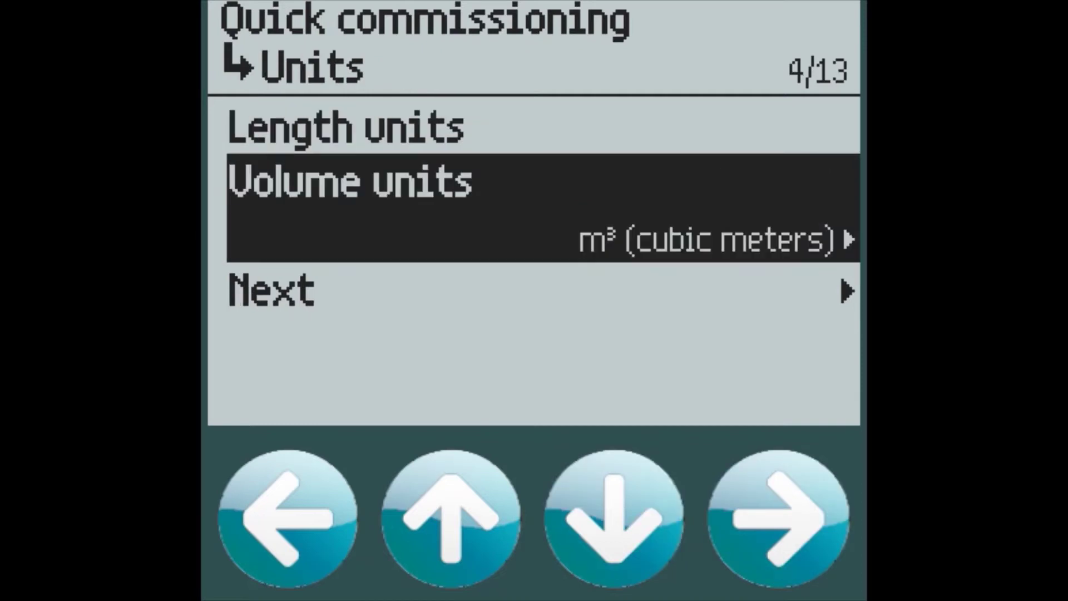
key(Down)
key(Right)
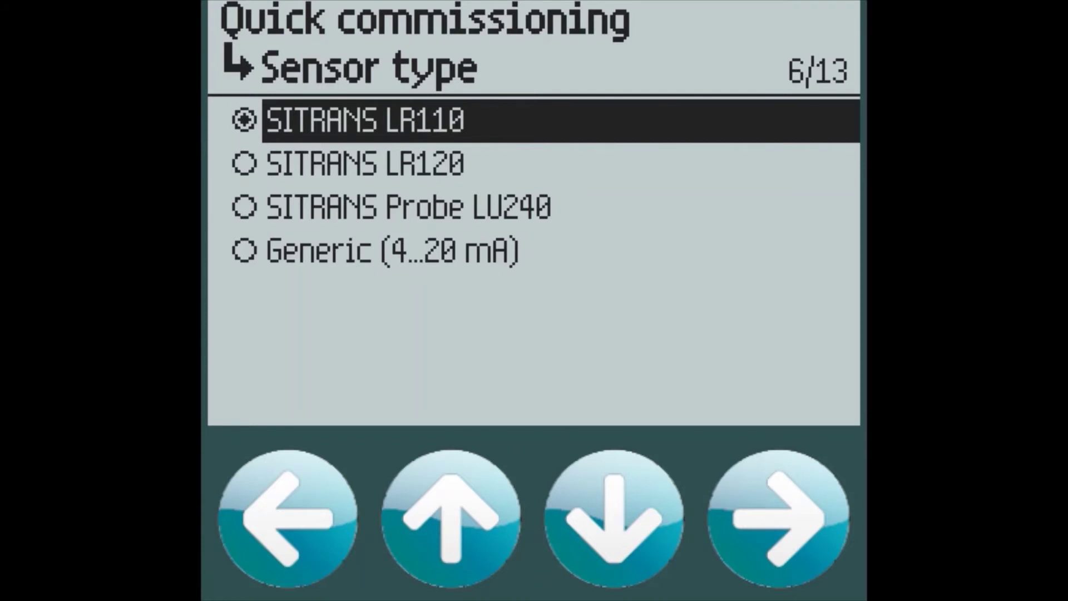
Keep the SITRANS LR110 sensor and calibration, and set the response rate to Medium
key(Right)
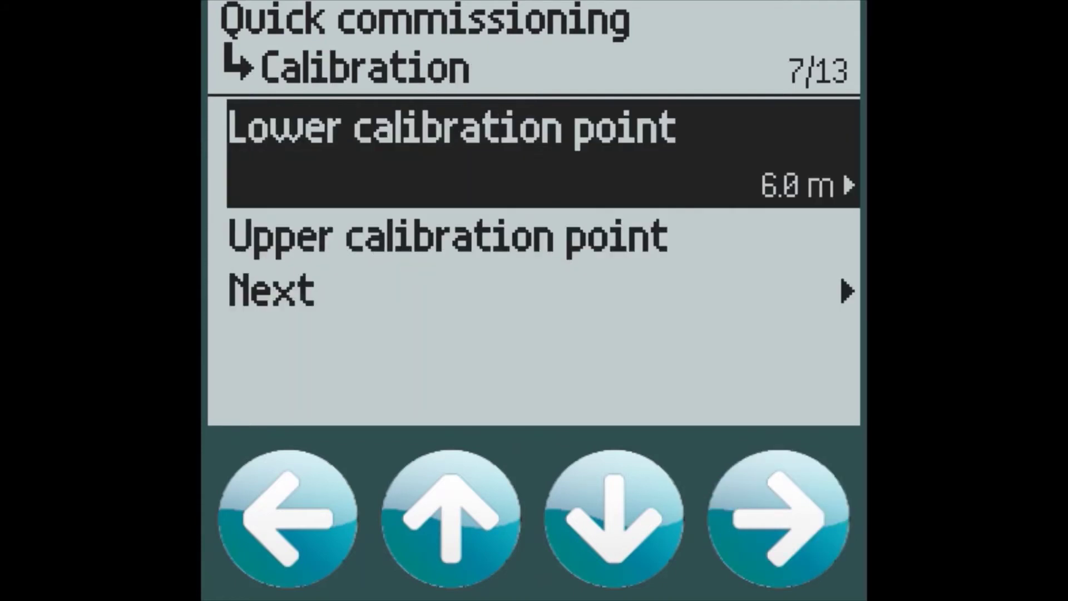
key(Down)
key(Down)
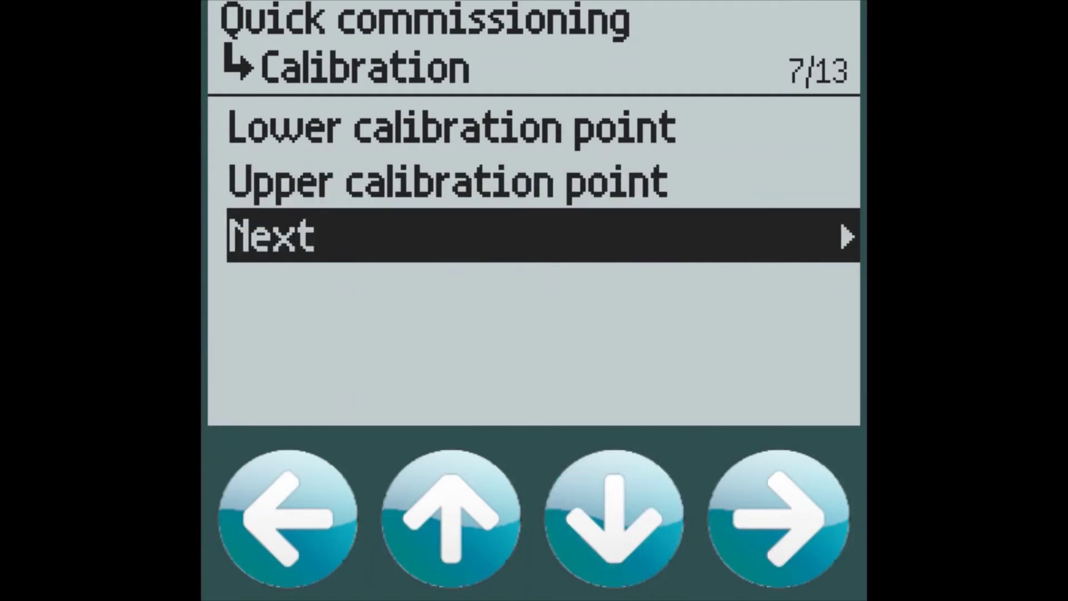
key(Right)
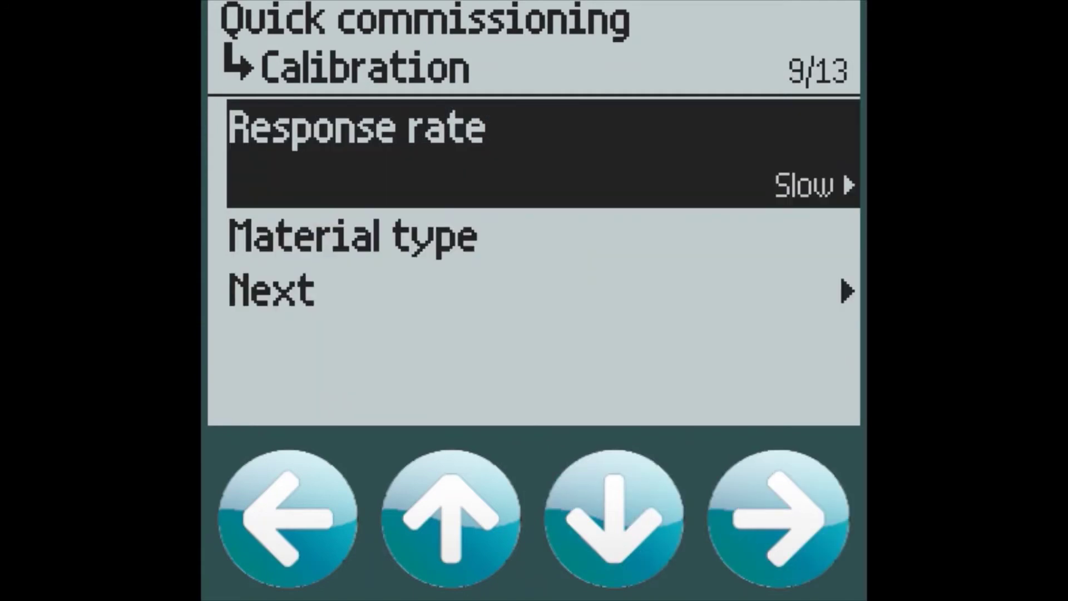
key(Right)
key(Down)
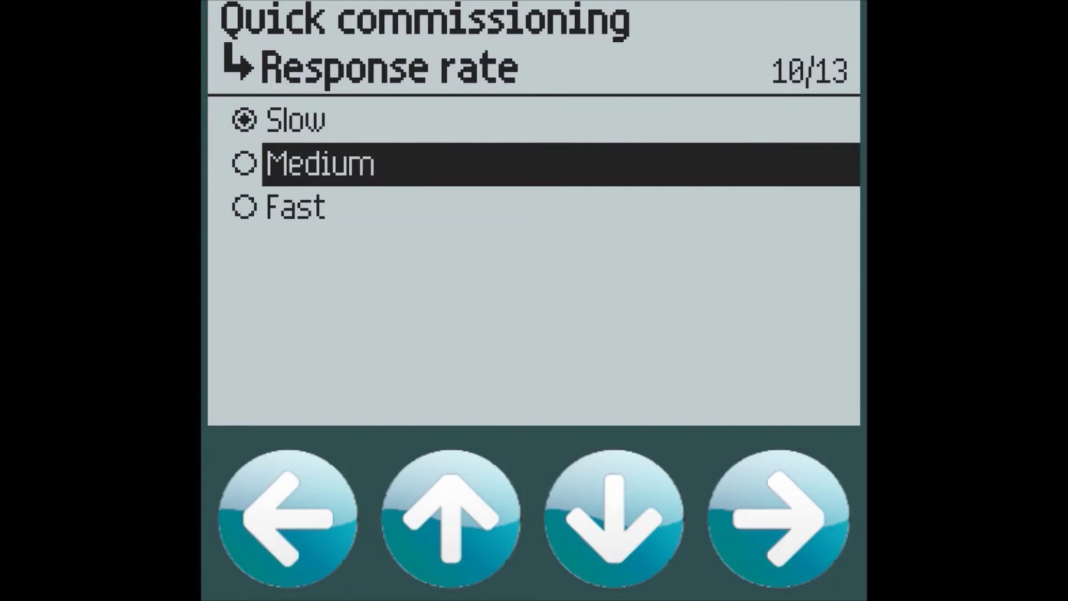
key(Right)
Set the material type to Liquid and continue to Volume settings
key(Down)
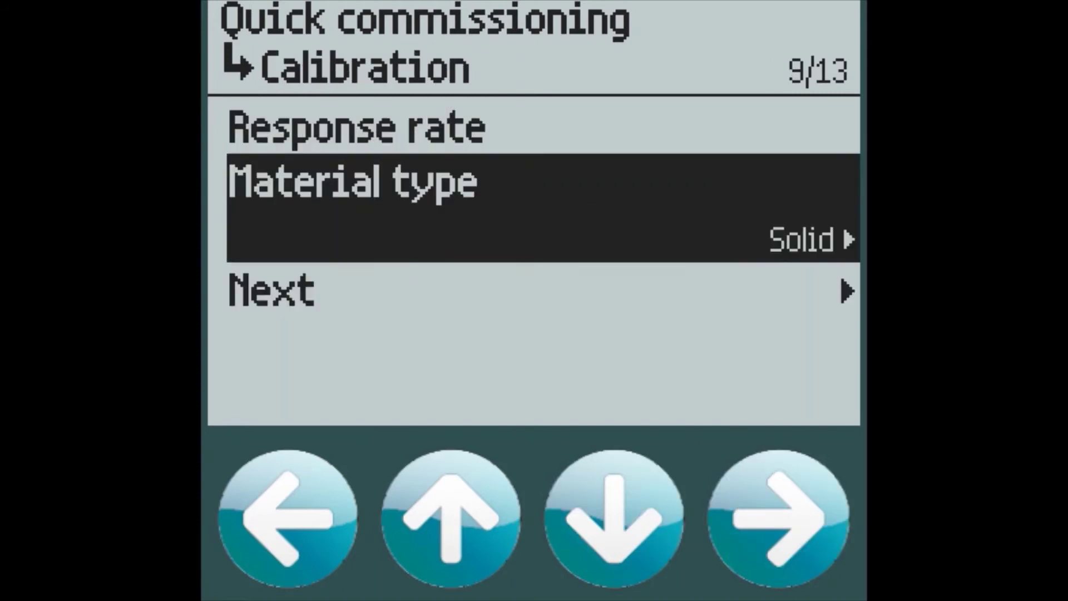
key(Right)
key(Down)
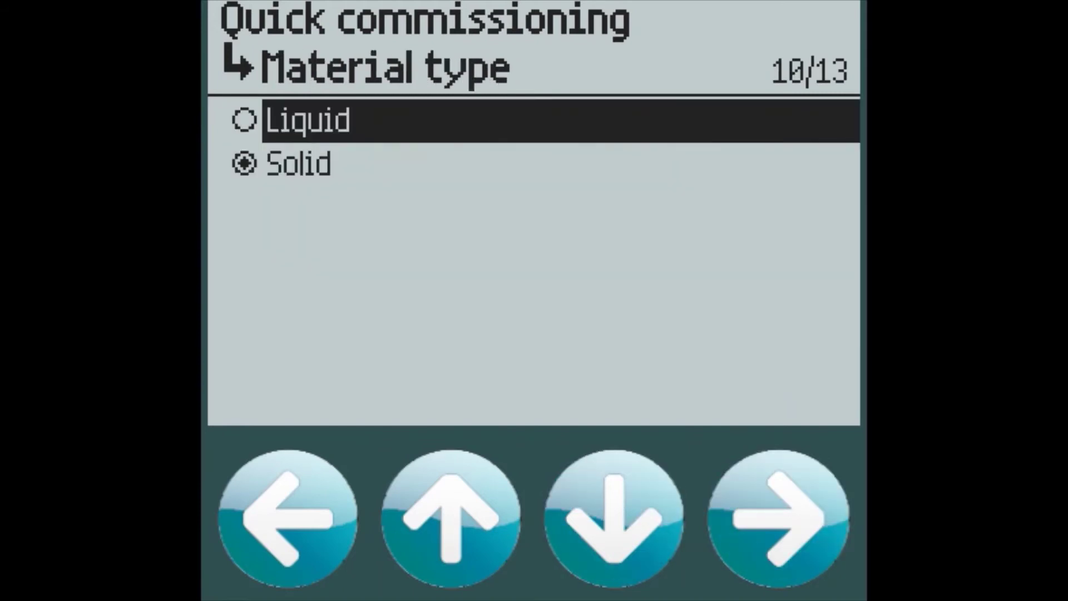
key(Right)
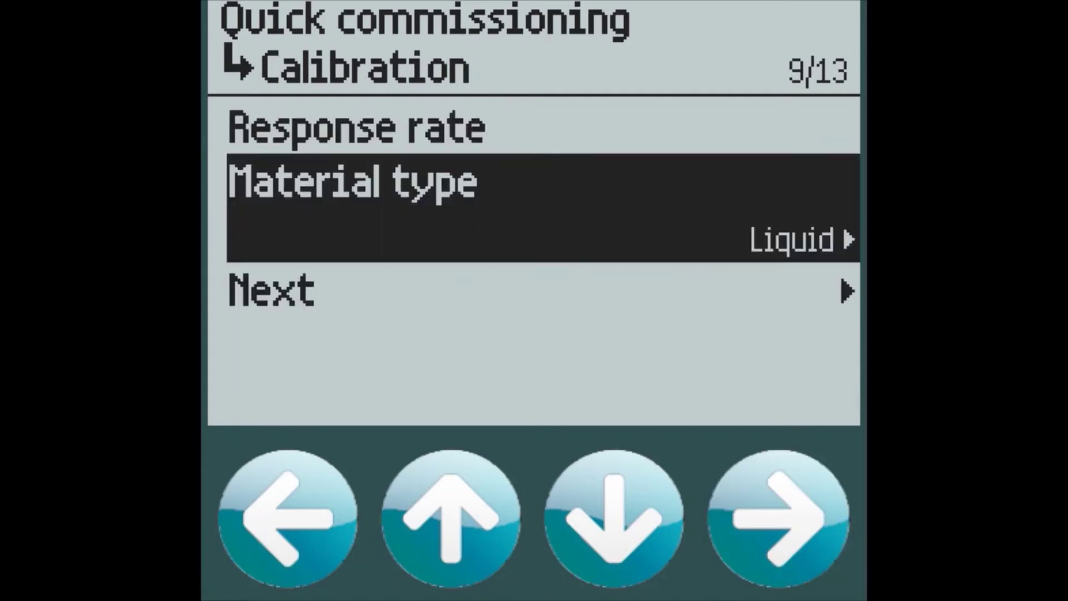
key(Down)
key(Right)
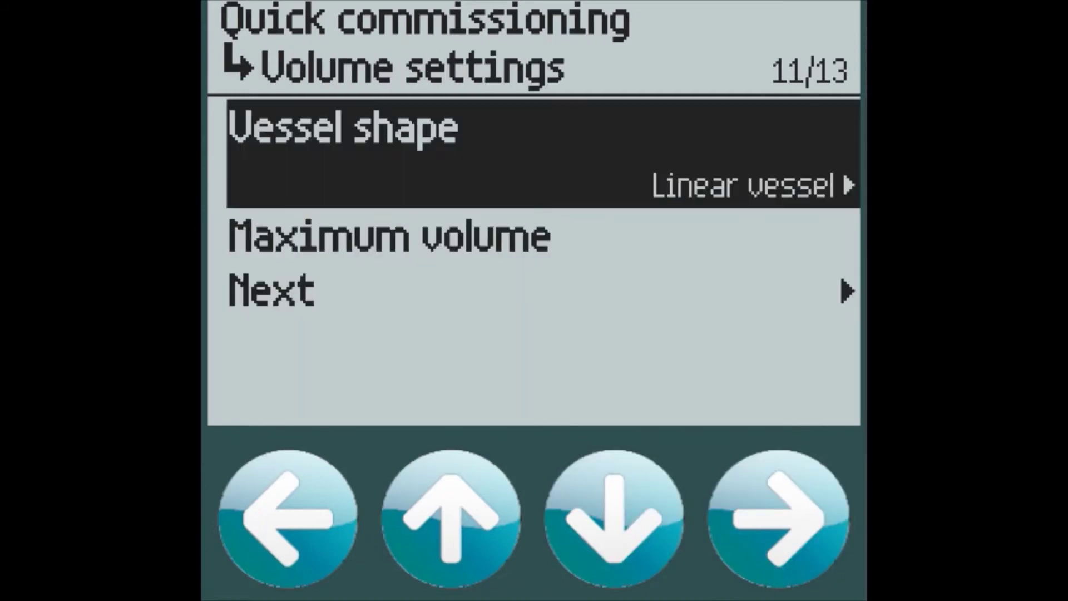
Choose the Half sphere bottom vessel shape with vessel dimension A of 3.0 m
key(Right)
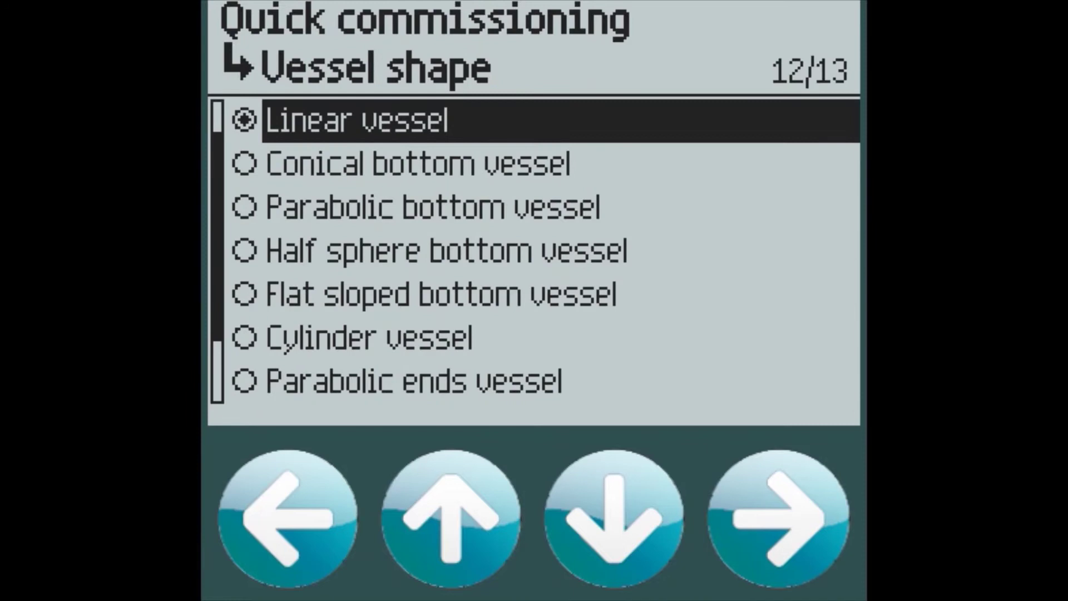
key(Down)
key(Down)
key(Down)
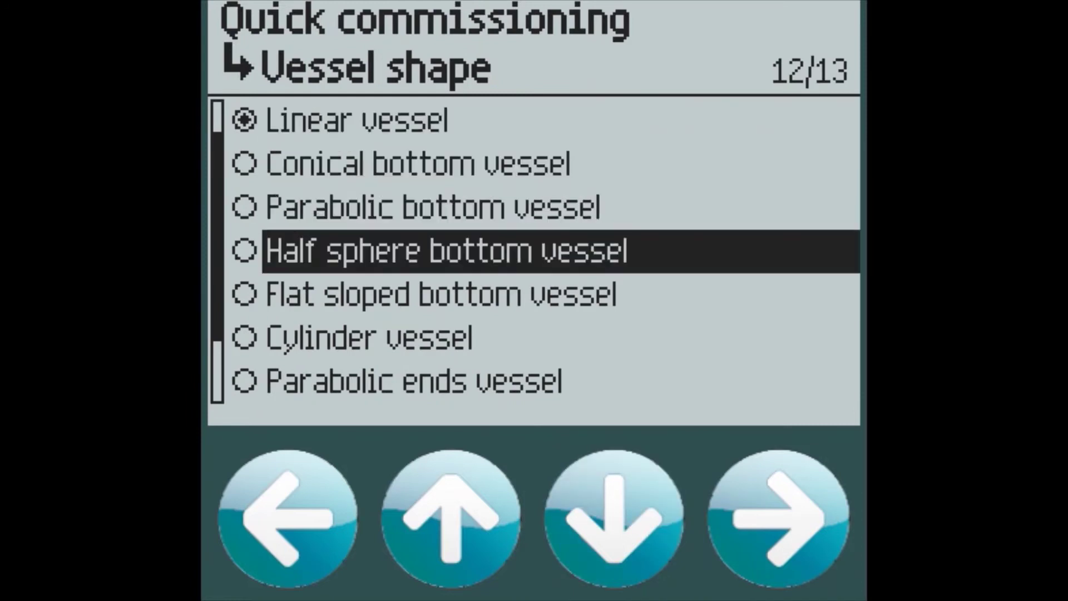
key(Right)
key(Down)
key(Right)
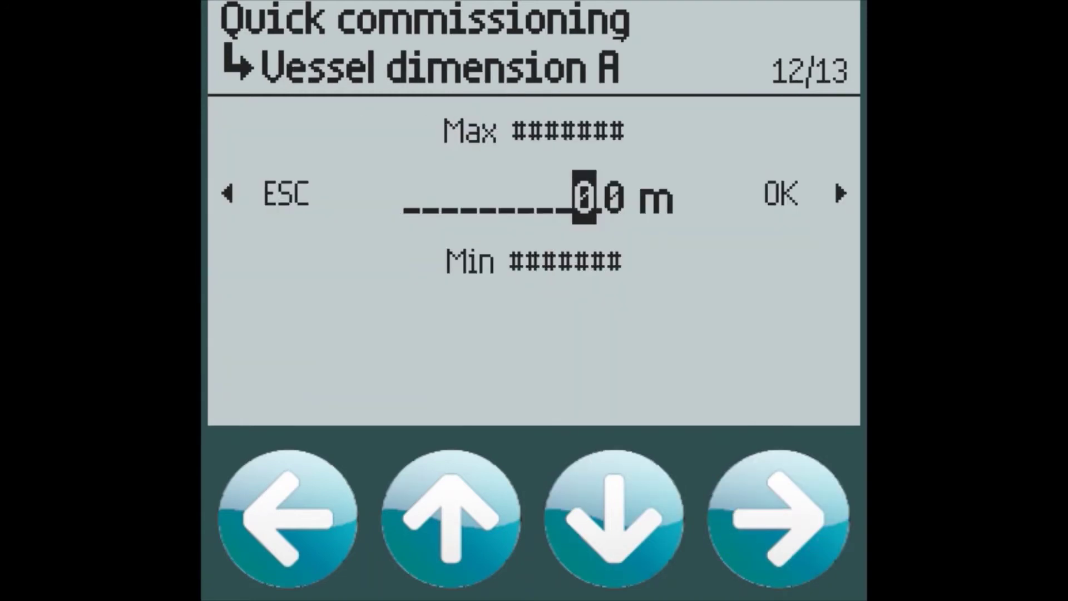
key(Up)
key(Up)
key(Up)
key(Right)
key(Right)
key(Right)
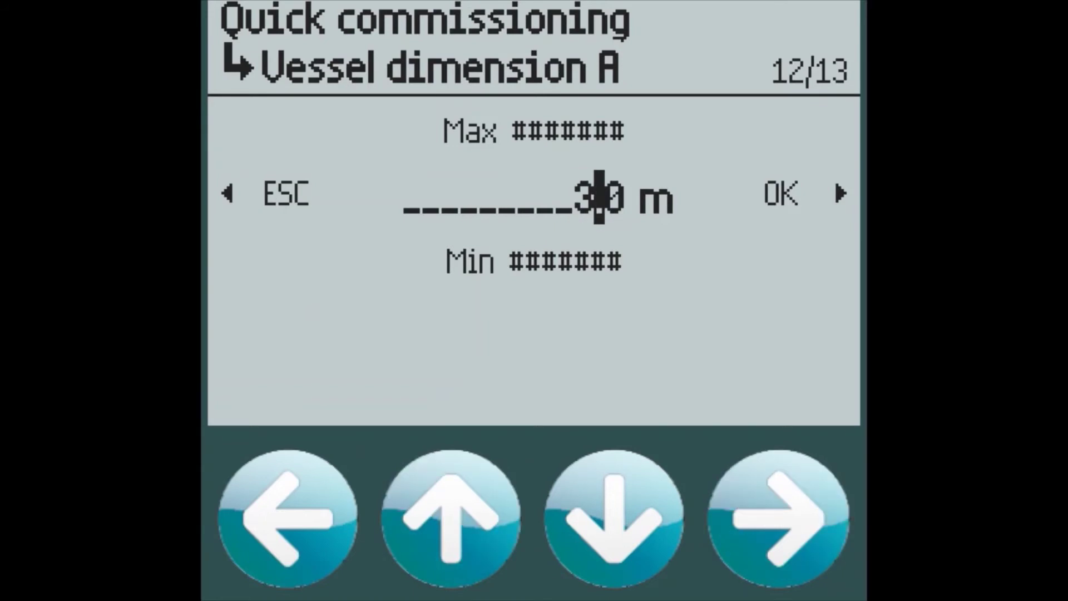
Set the maximum volume to 900.0 m³ and continue to the Apply? prompt
key(Down)
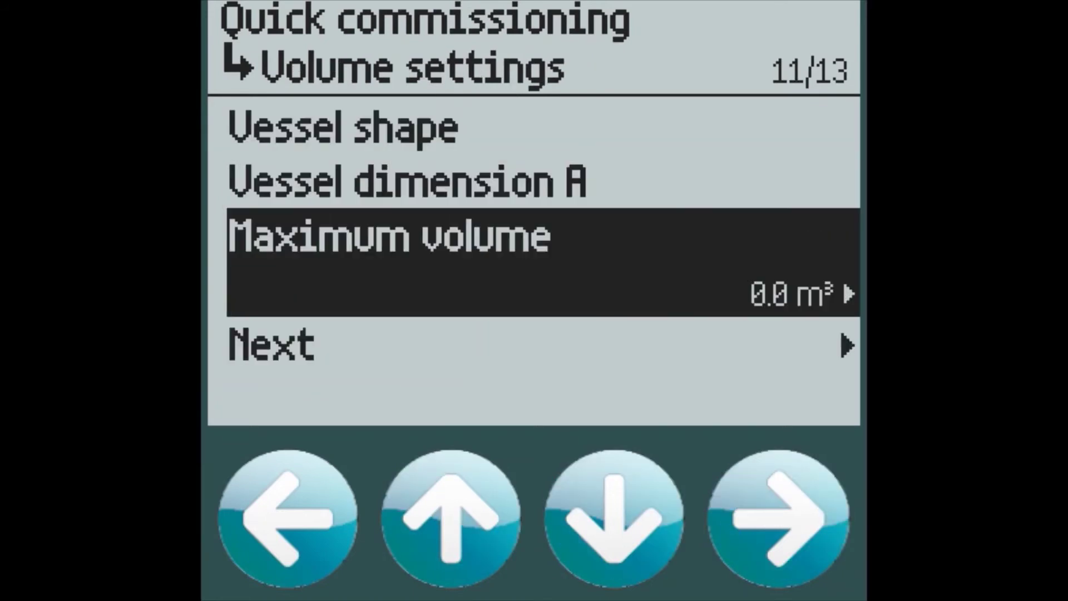
key(Right)
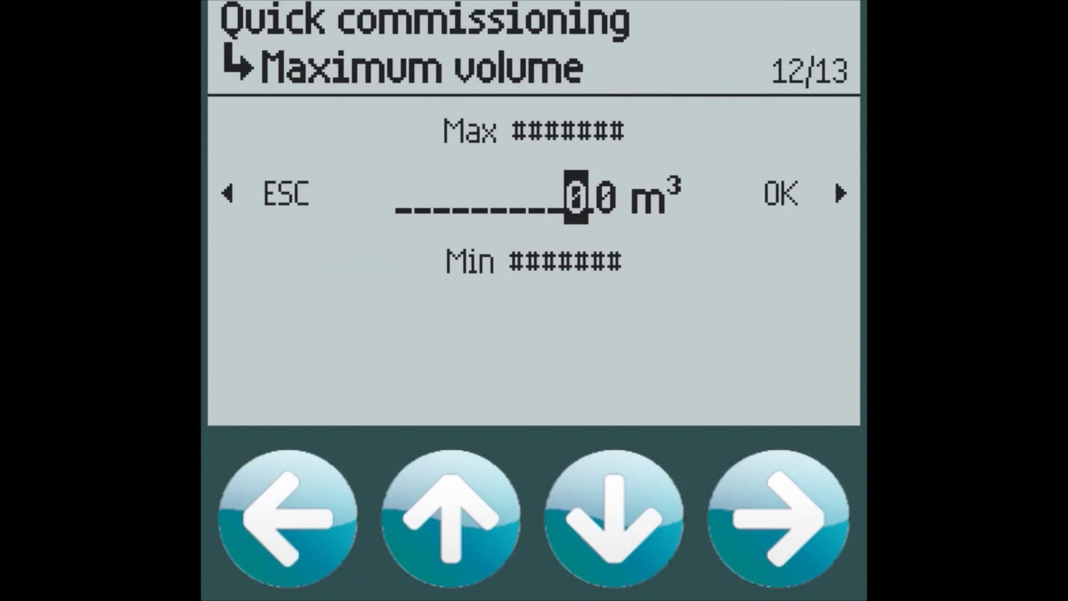
key(Left)
key(Left)
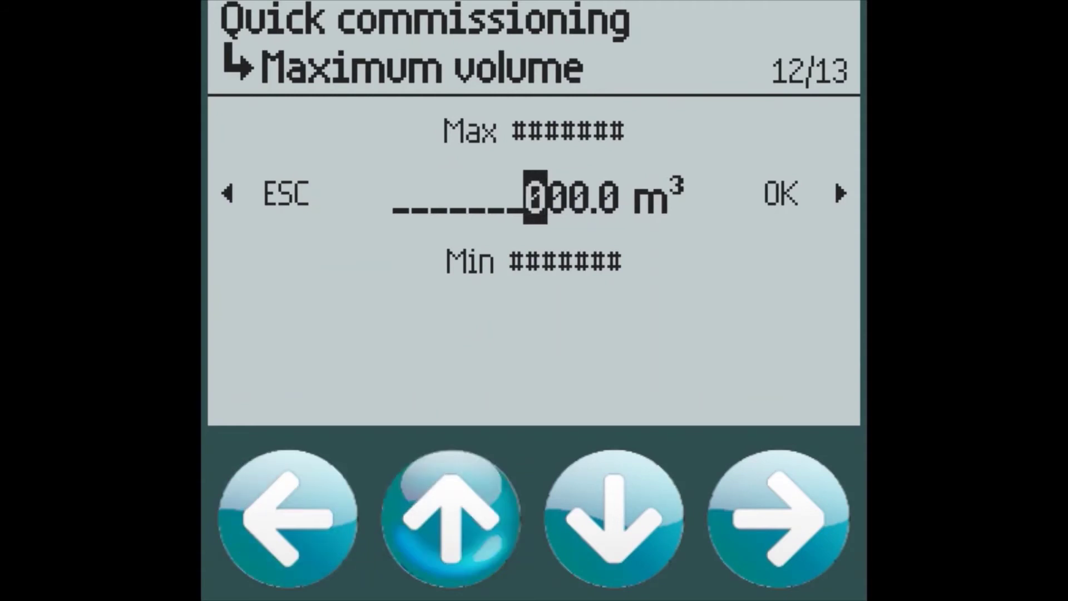
key(Up)
key(Up)
key(Up)
key(Up)
key(Up)
key(Up)
key(Up)
key(Up)
key(Up)
key(Right)
key(Right)
key(Right)
key(Right)
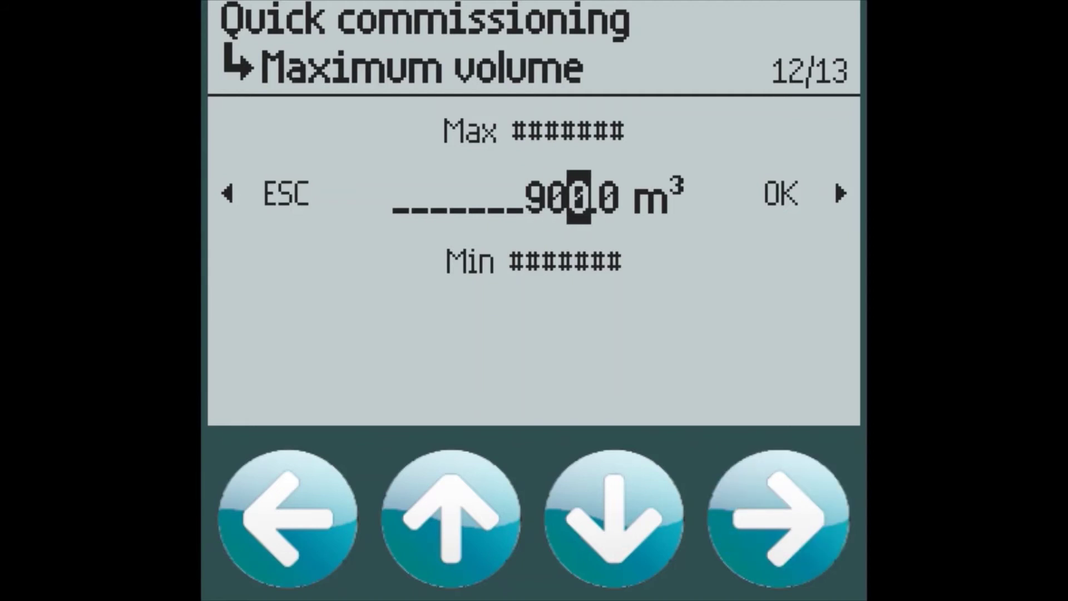
key(Right)
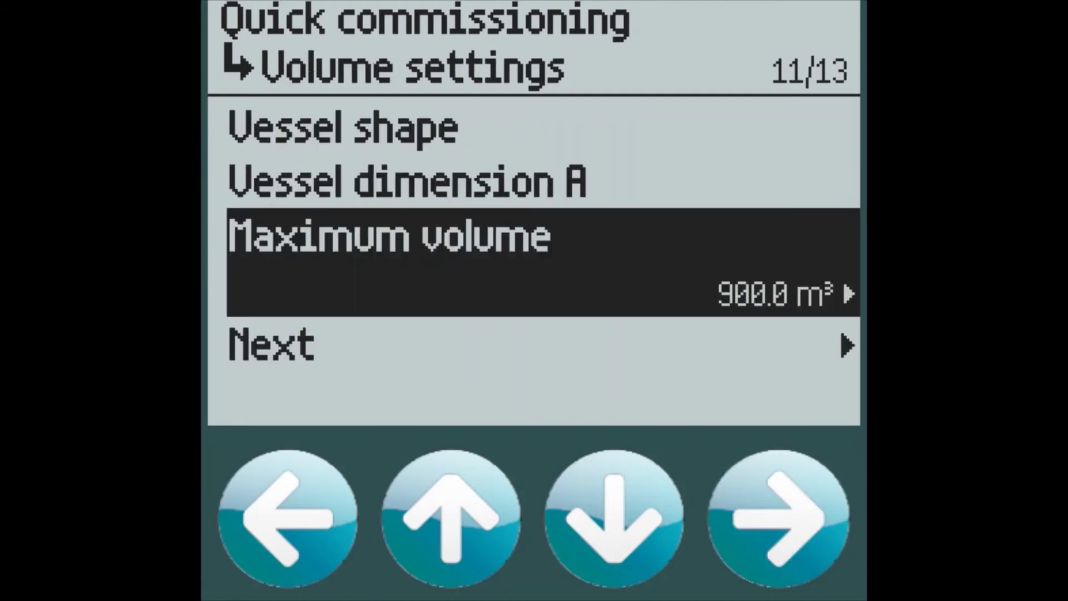
key(Down)
Confirm Yes at the Apply? prompt to apply the volume settings
key(Right)
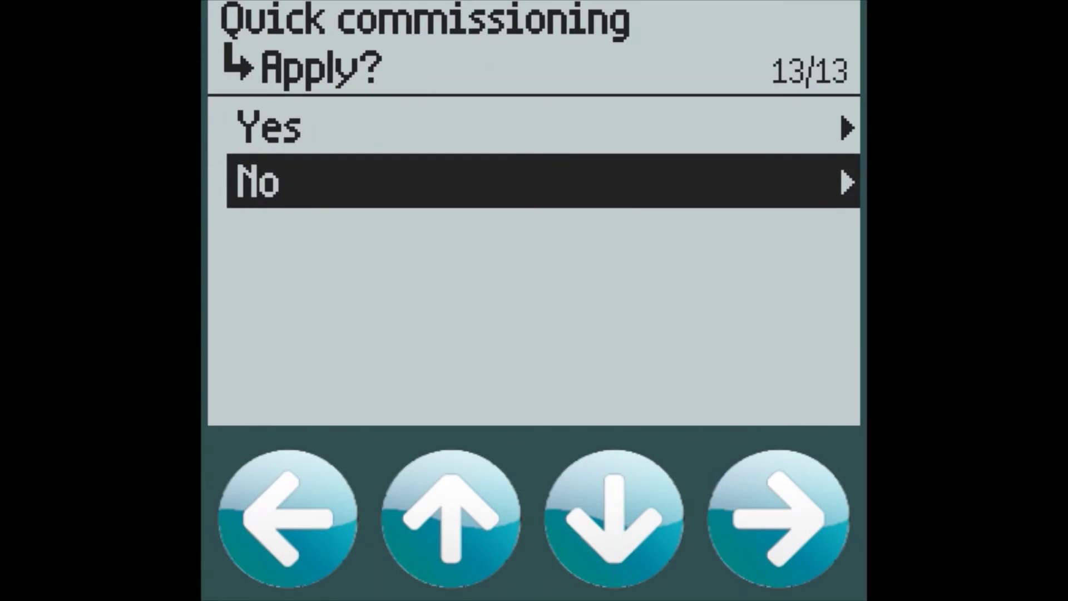
key(Up)
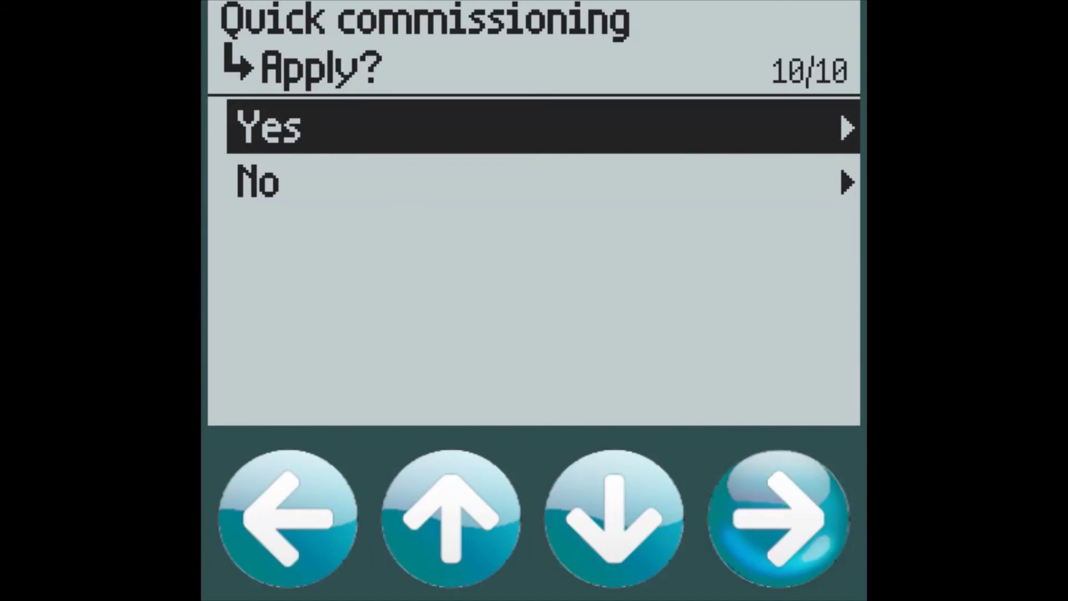
key(Right)
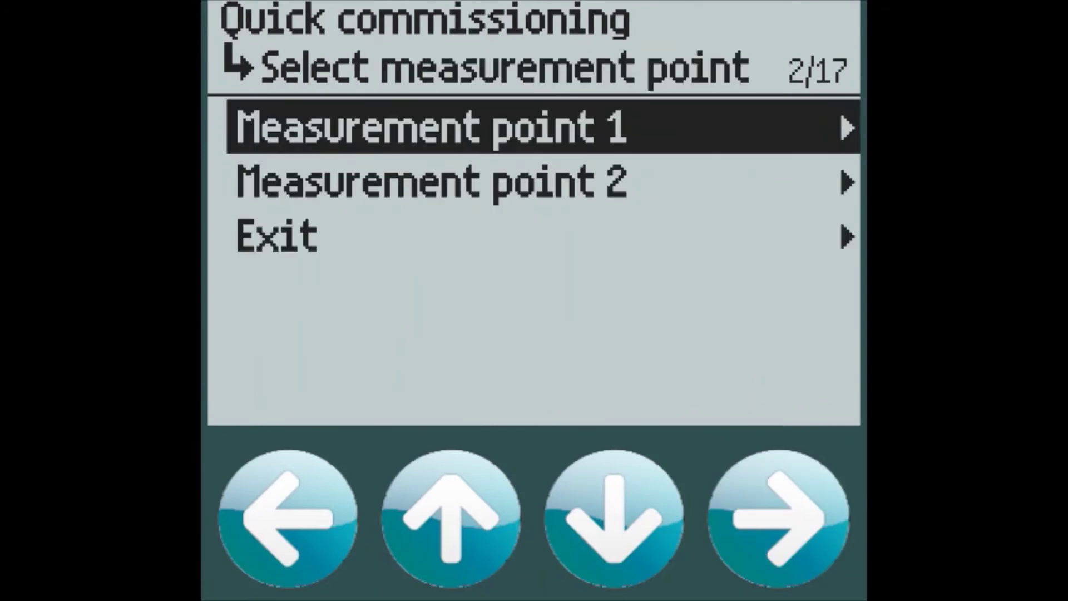
Choose measurement point 1, Volume flow with default units, and the SITRANS Probe LU240 sensor
key(Right)
key(Down)
key(Down)
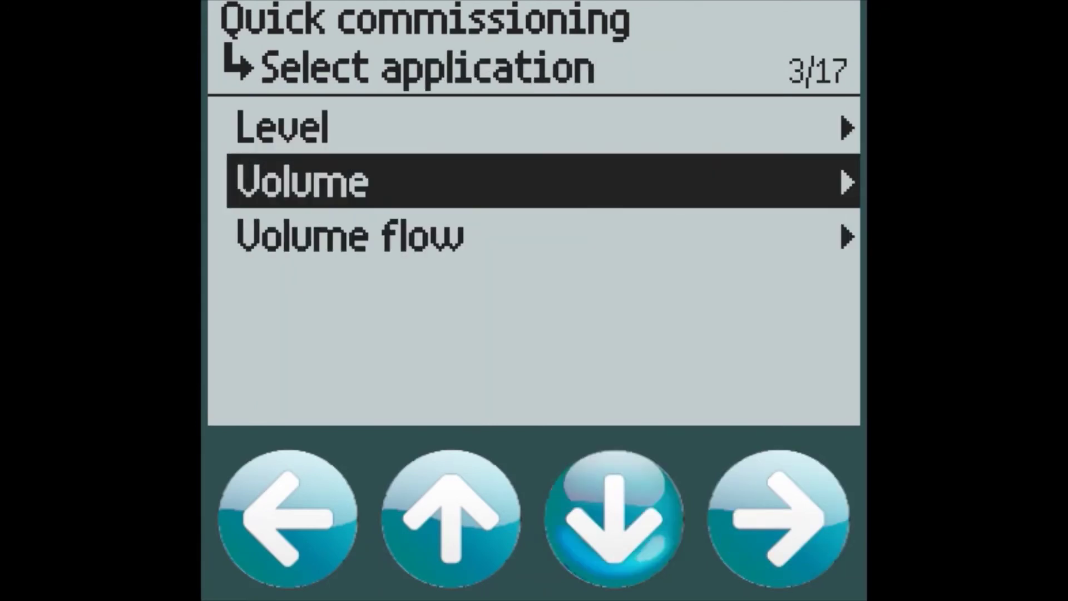
key(Right)
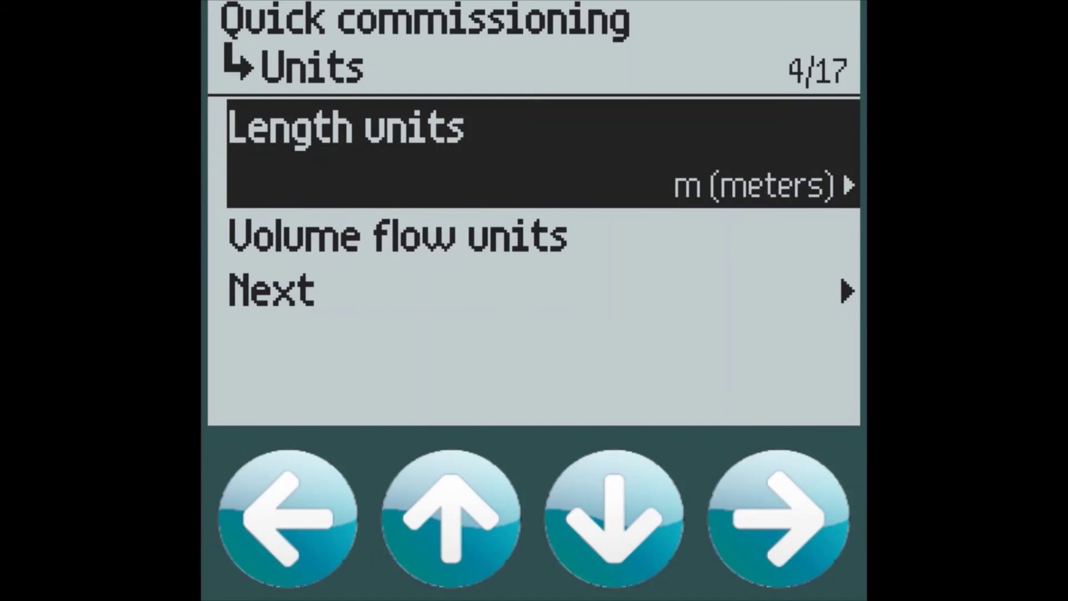
key(Down)
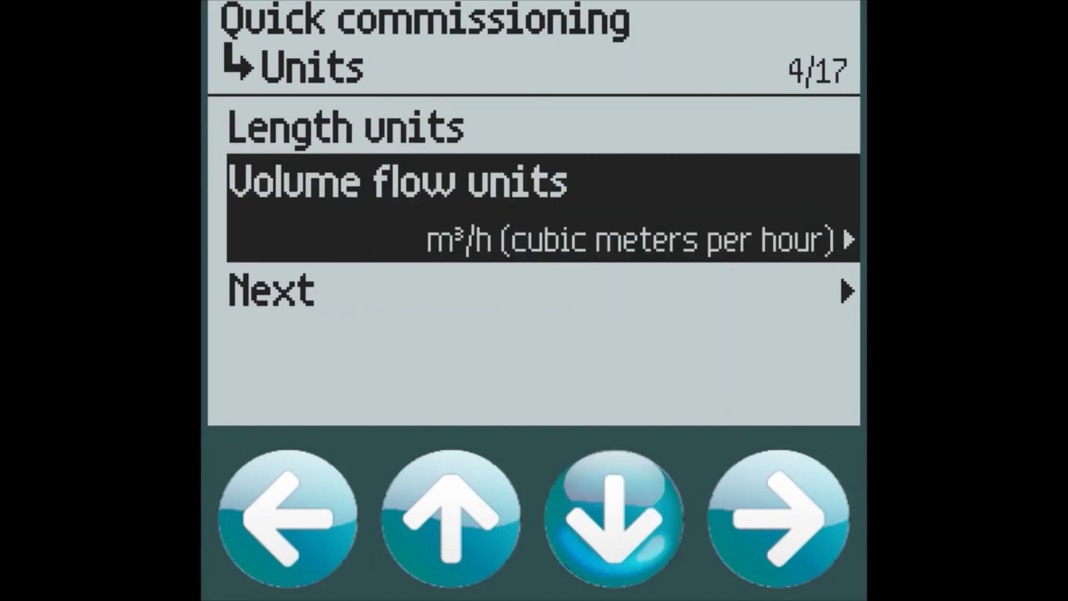
key(Down)
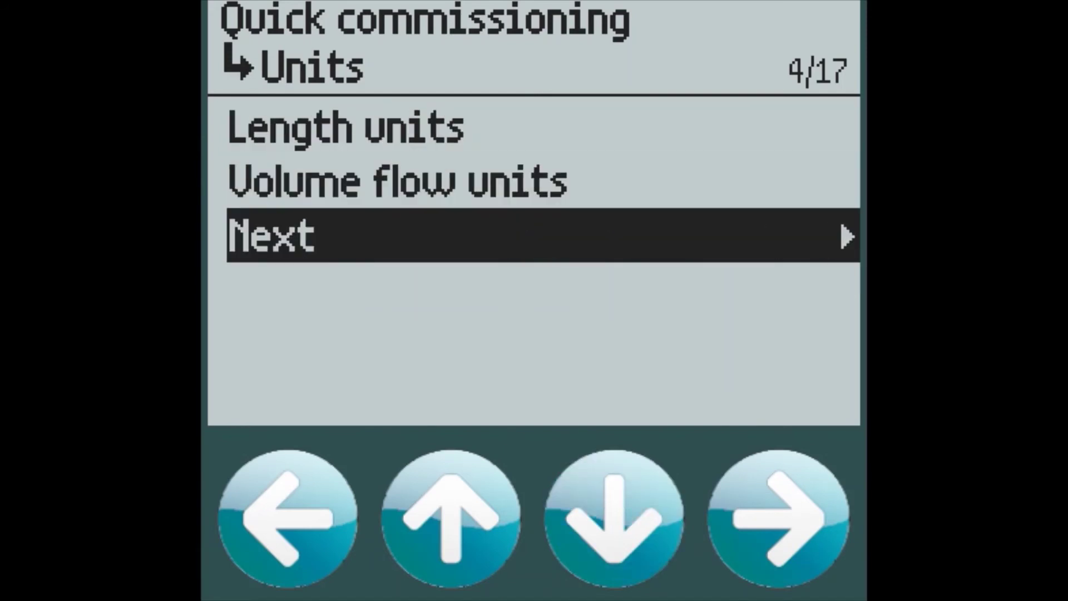
key(Right)
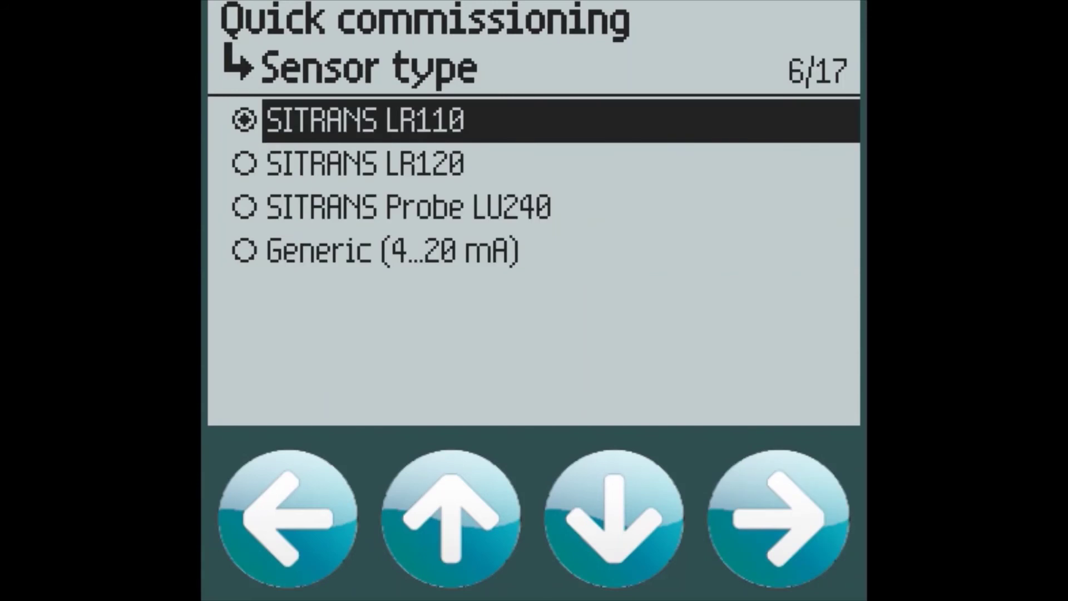
key(Down)
key(Down)
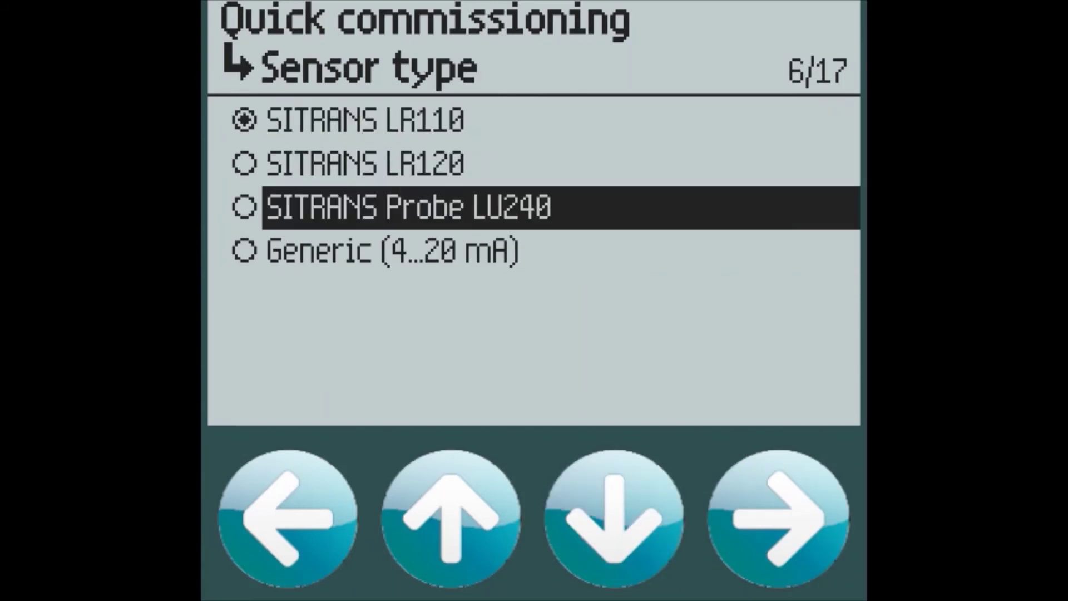
key(Right)
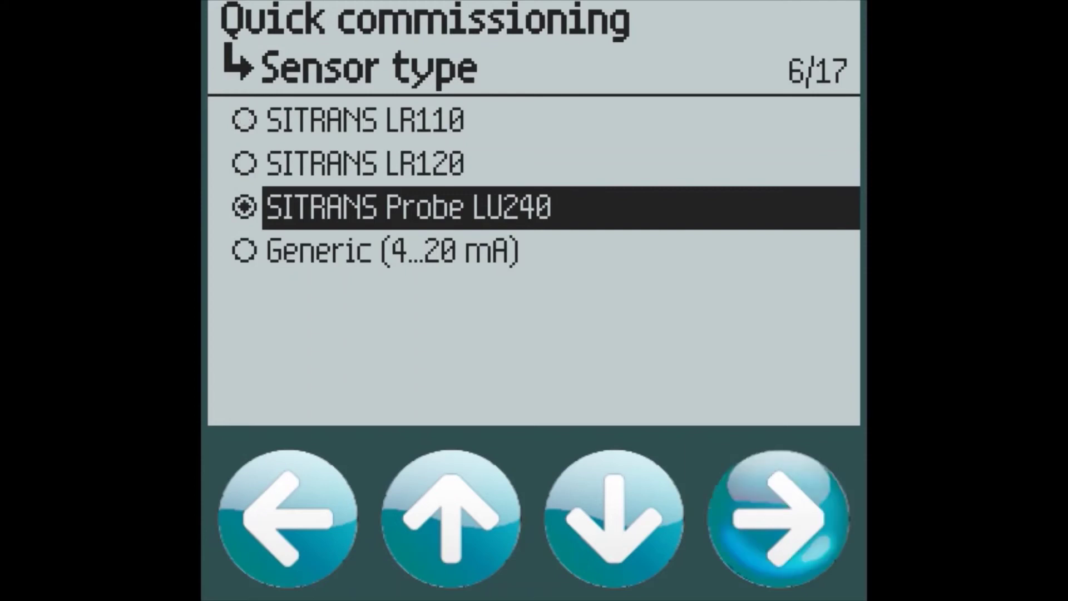
Set the upper calibration point to 0.2 m
key(Right)
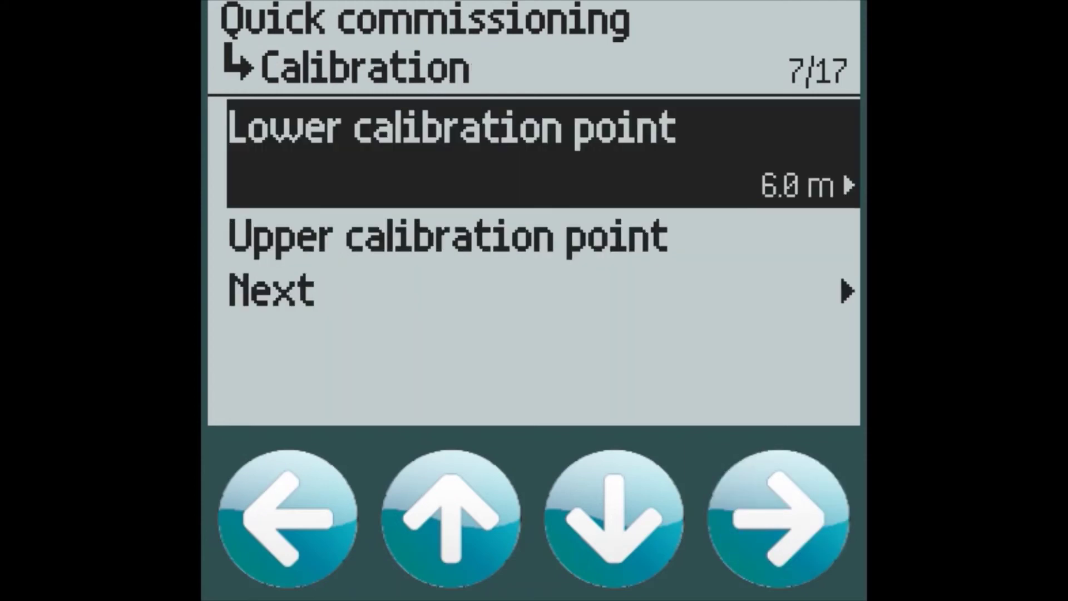
key(Down)
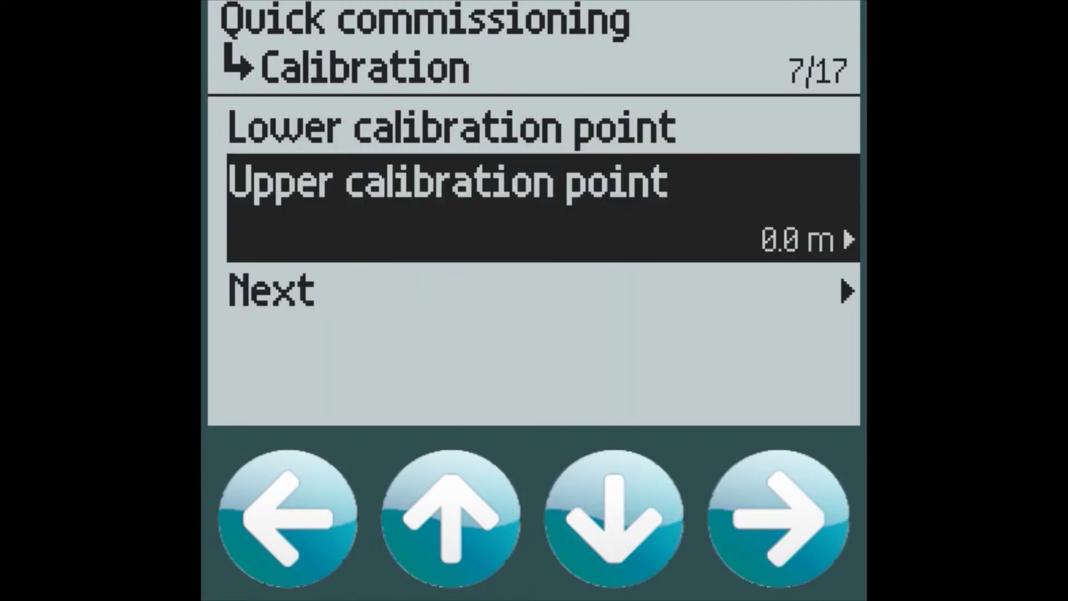
key(Right)
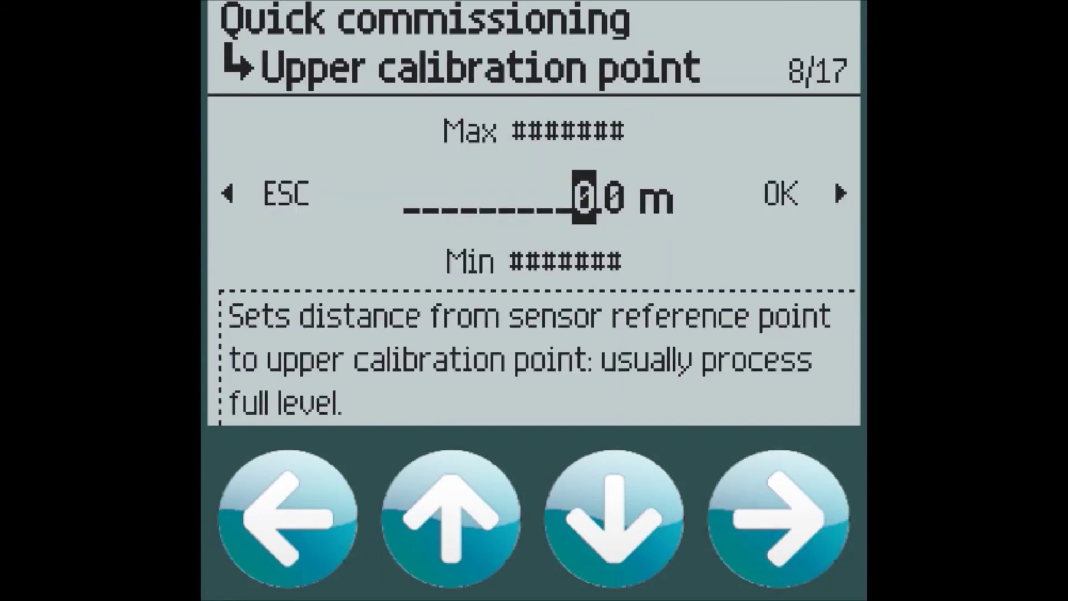
key(Right)
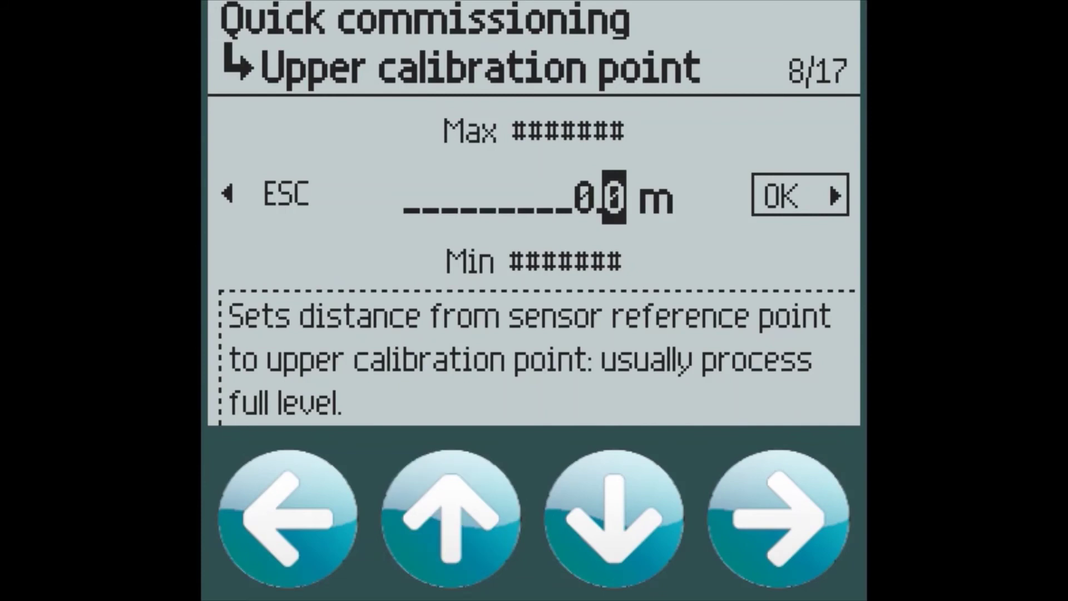
key(Up)
key(Up)
key(Right)
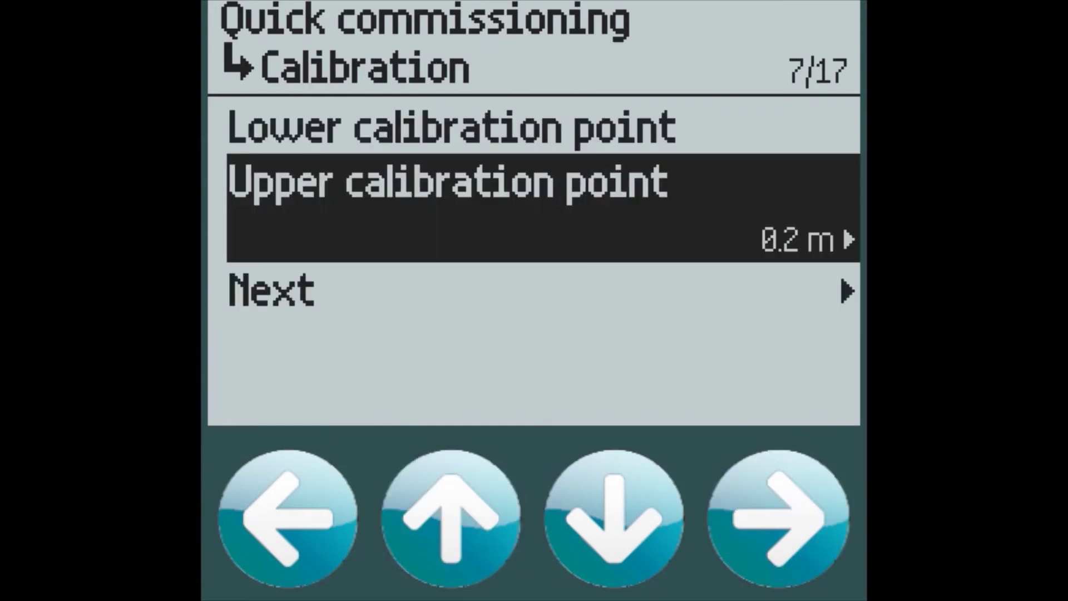
key(Down)
Set the response rate to Fast and continue to the primary measuring device list
key(Right)
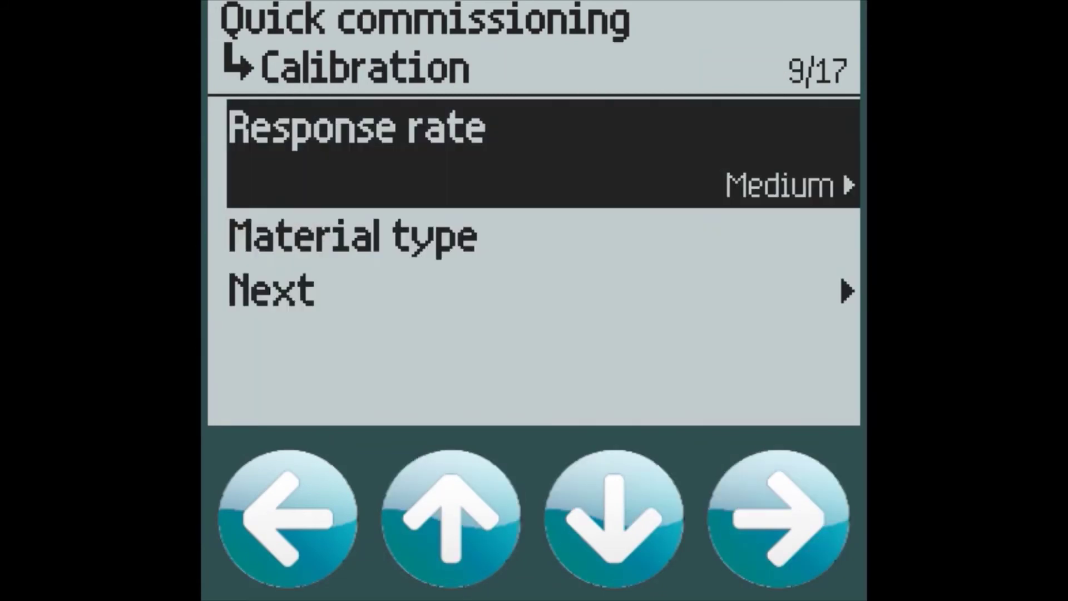
key(Right)
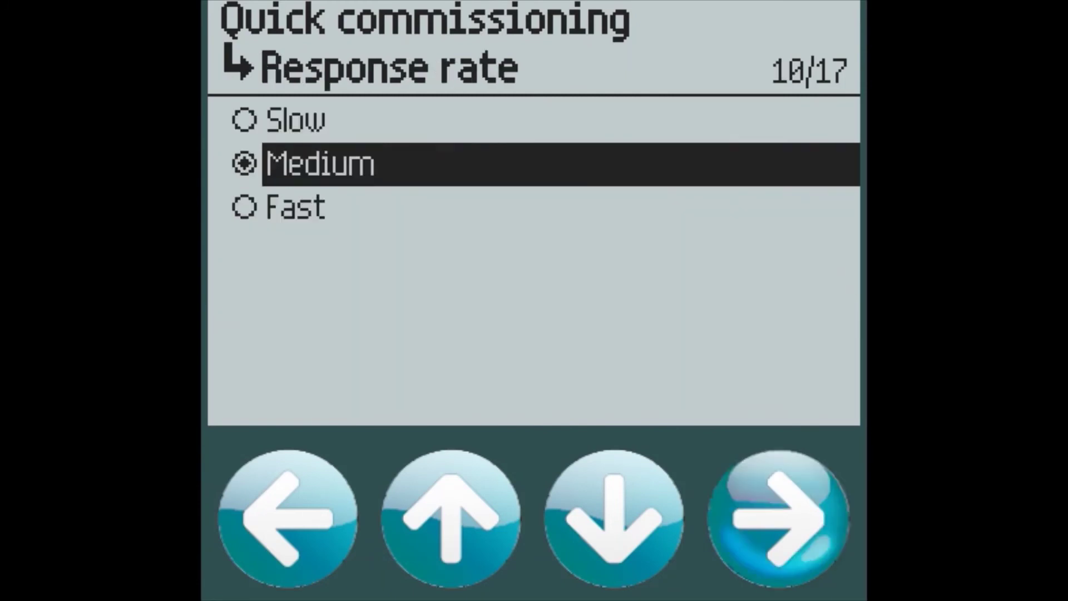
key(Down)
key(Right)
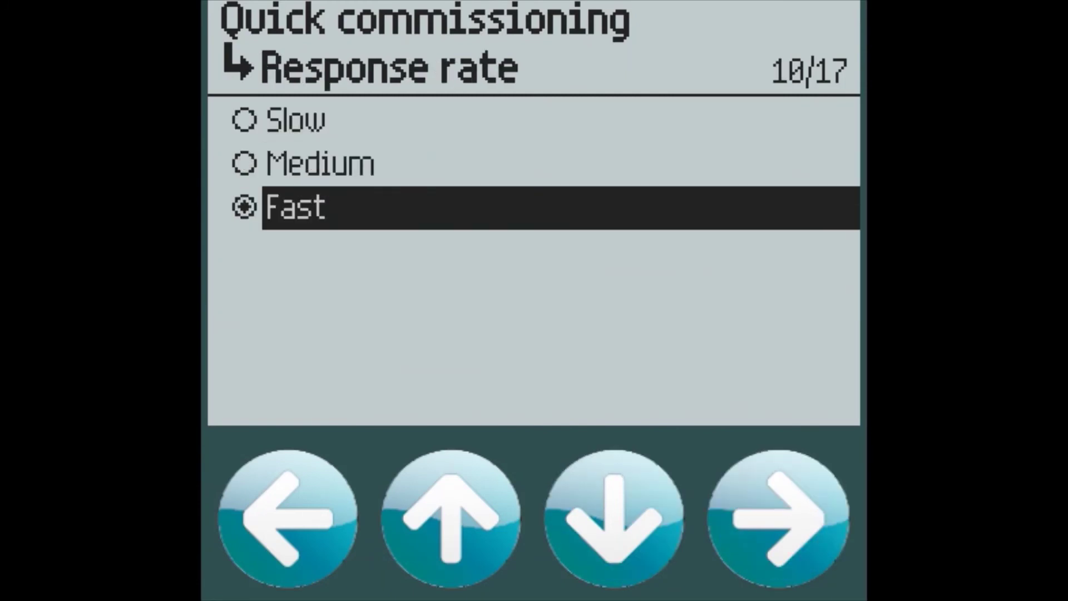
key(Down)
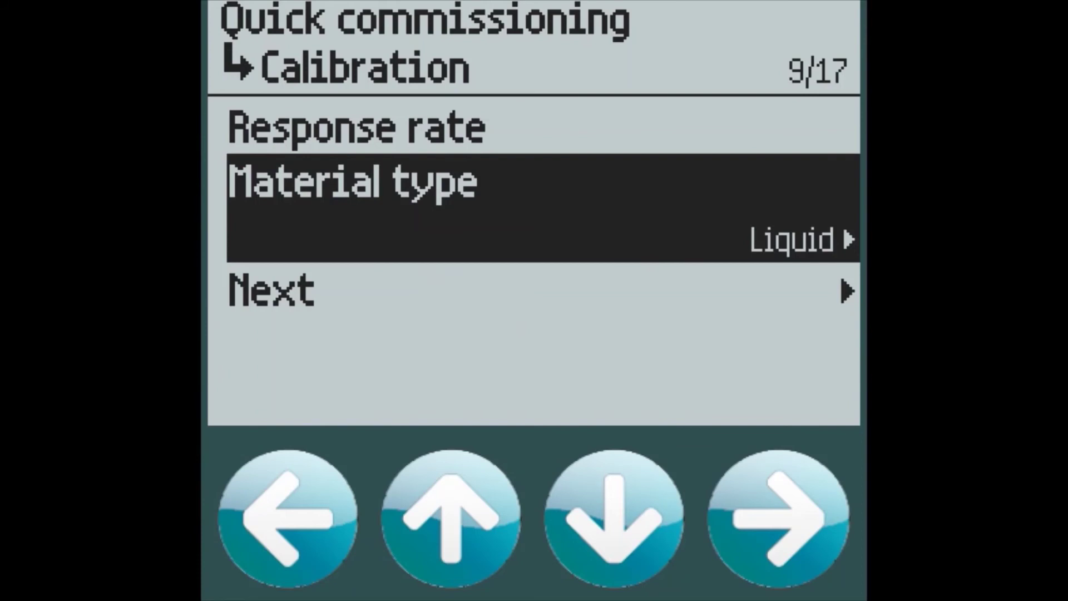
key(Down)
key(Right)
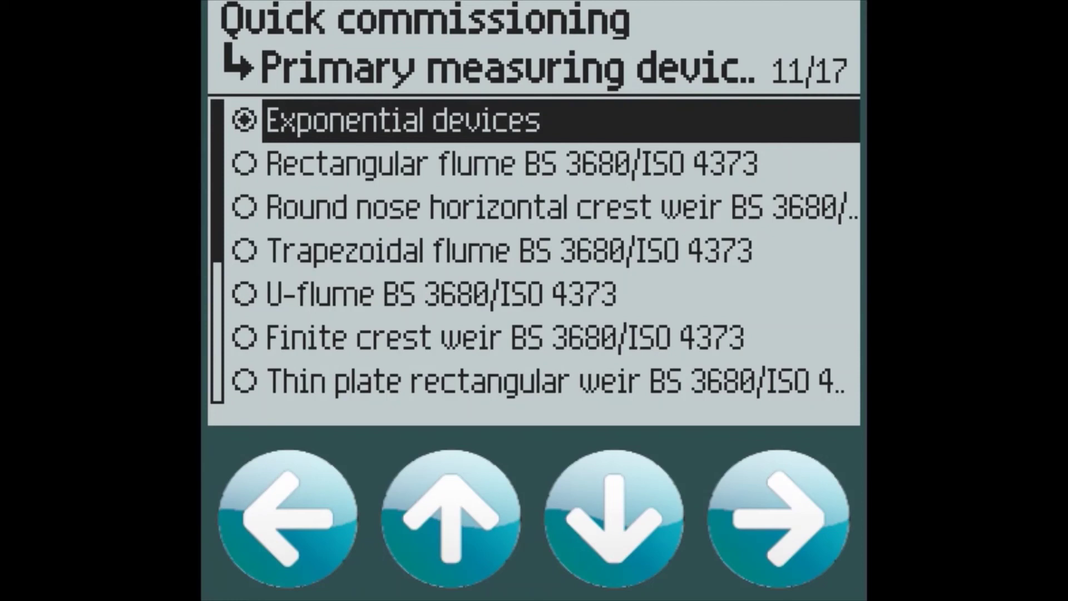
Choose a Rectangular flume with Absolute calculation and approach width 0.5 m
key(Down)
key(Right)
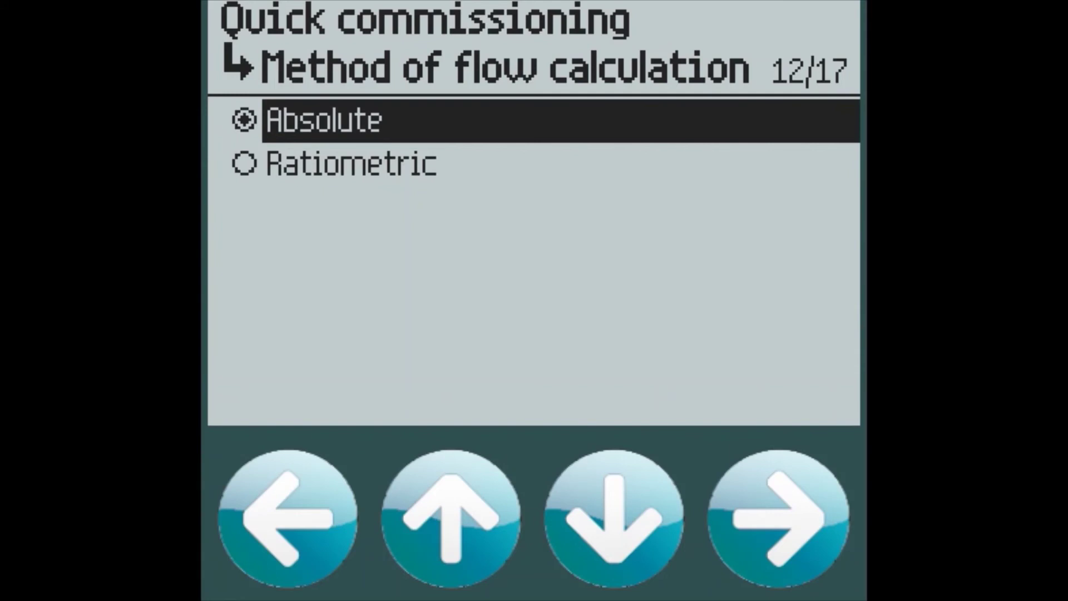
key(Right)
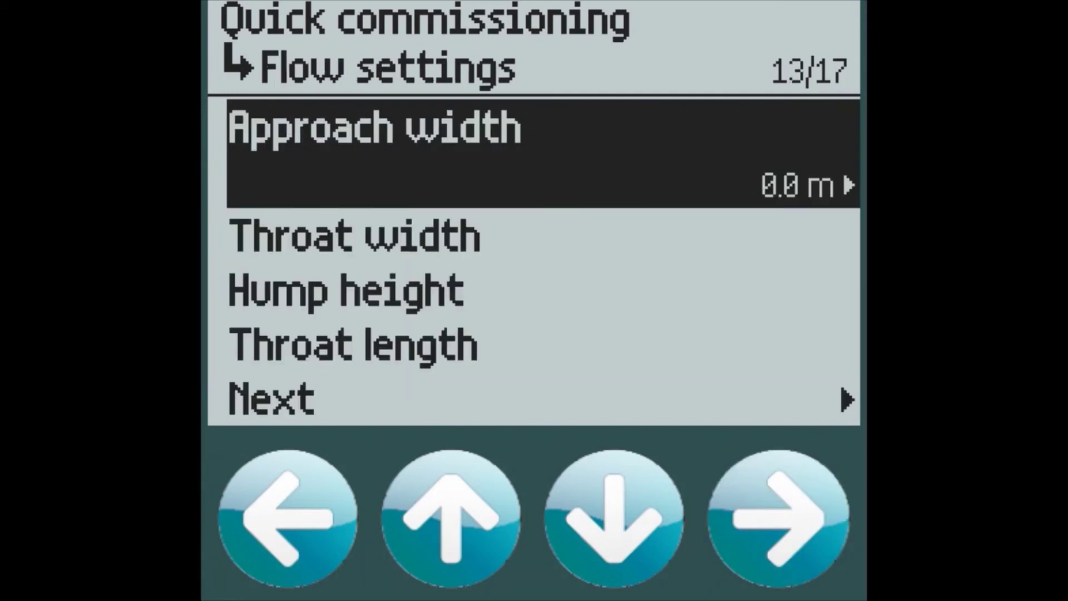
key(Right)
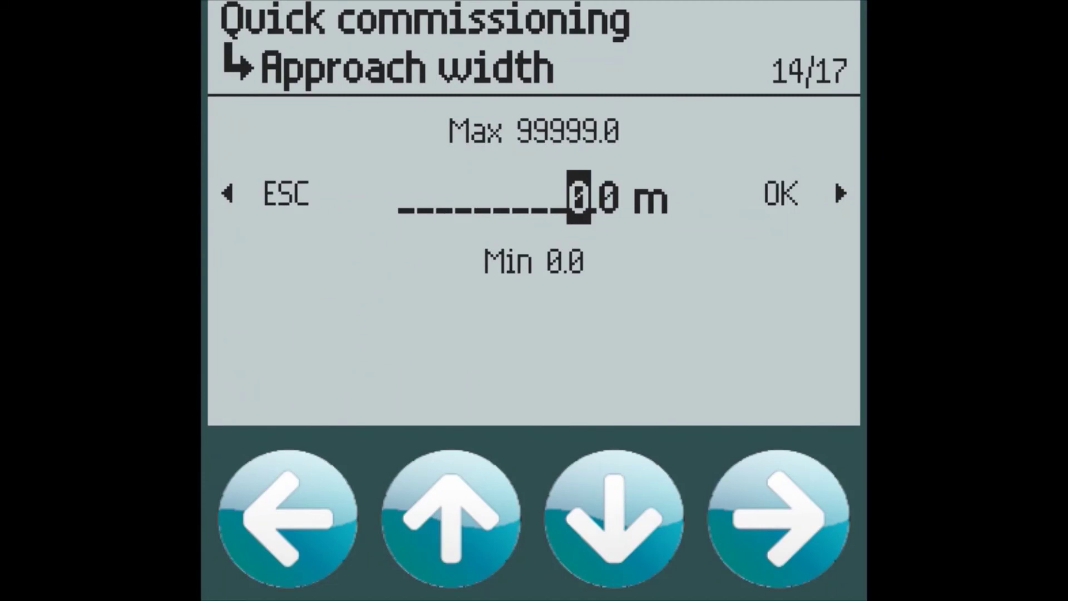
key(Right)
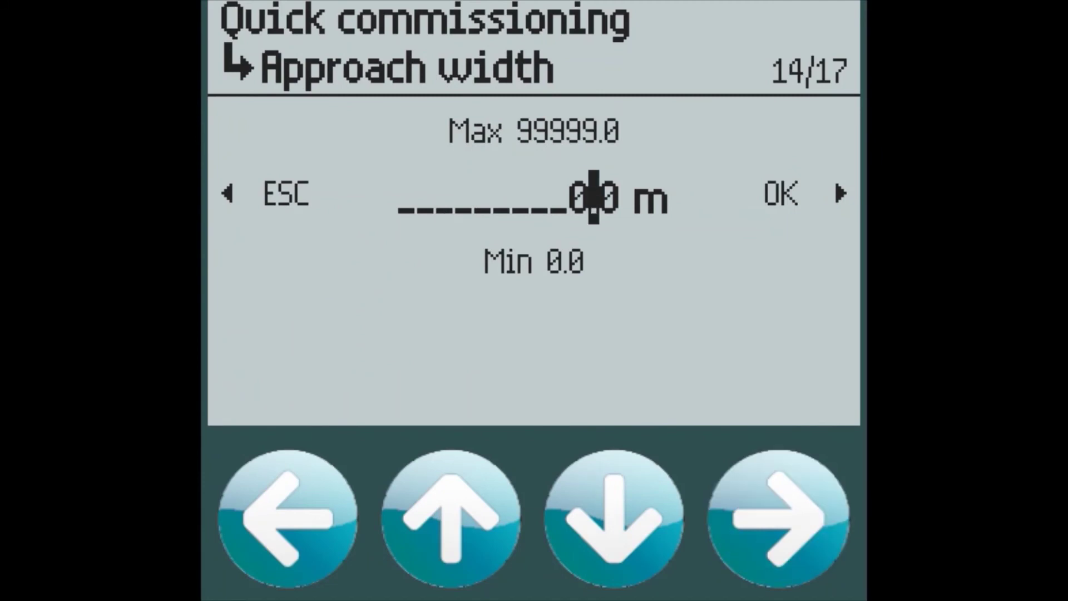
key(Right)
key(Up)
key(Up)
key(Up)
key(Up)
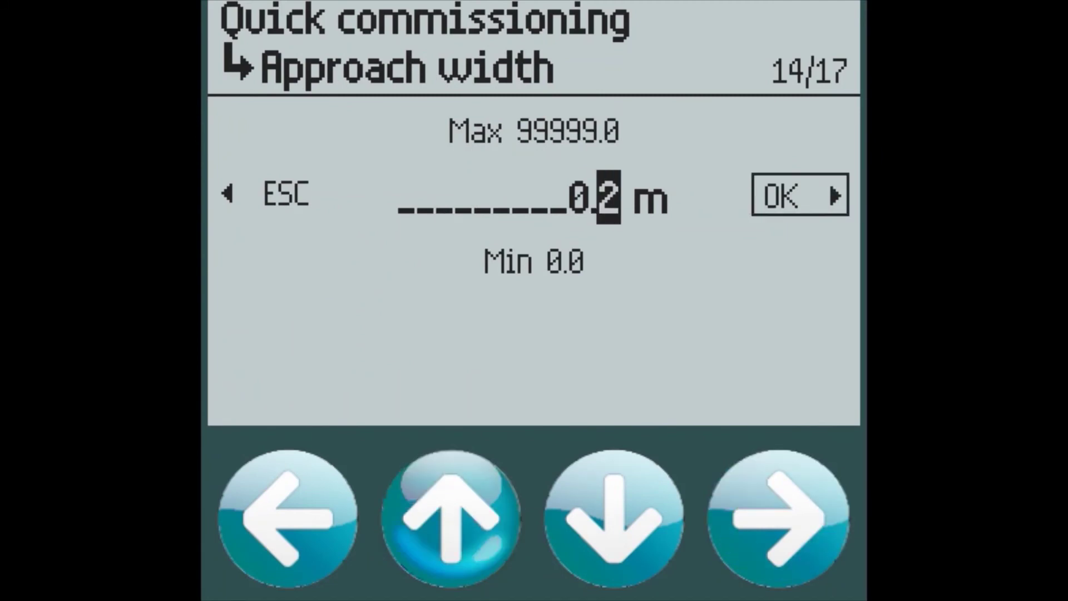
key(Up)
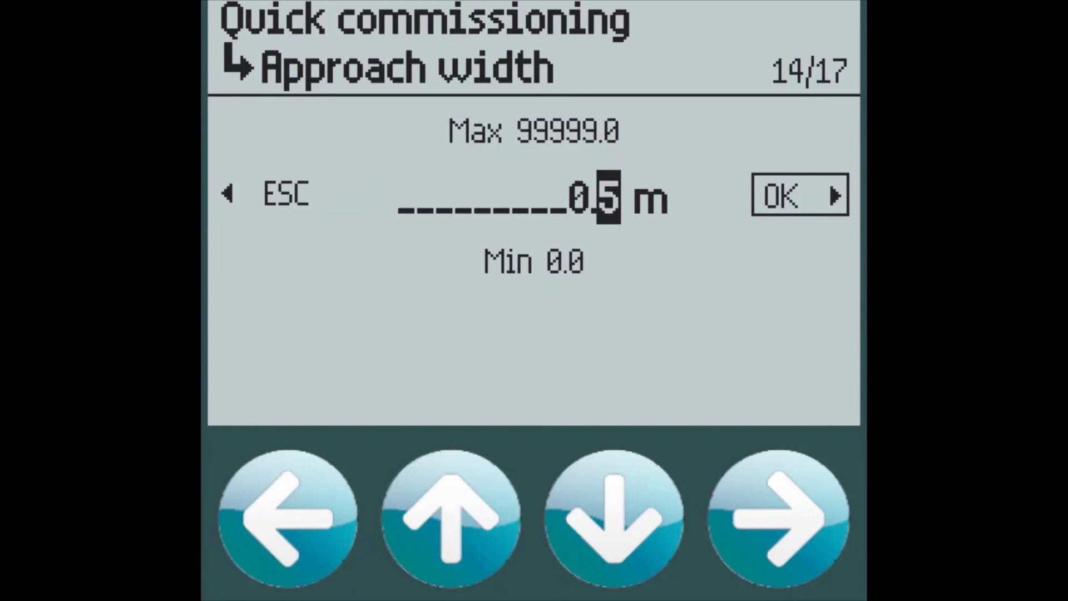
key(Right)
Set the throat width to 0.3 m and the hump height to 0.2 m
key(Down)
key(Right)
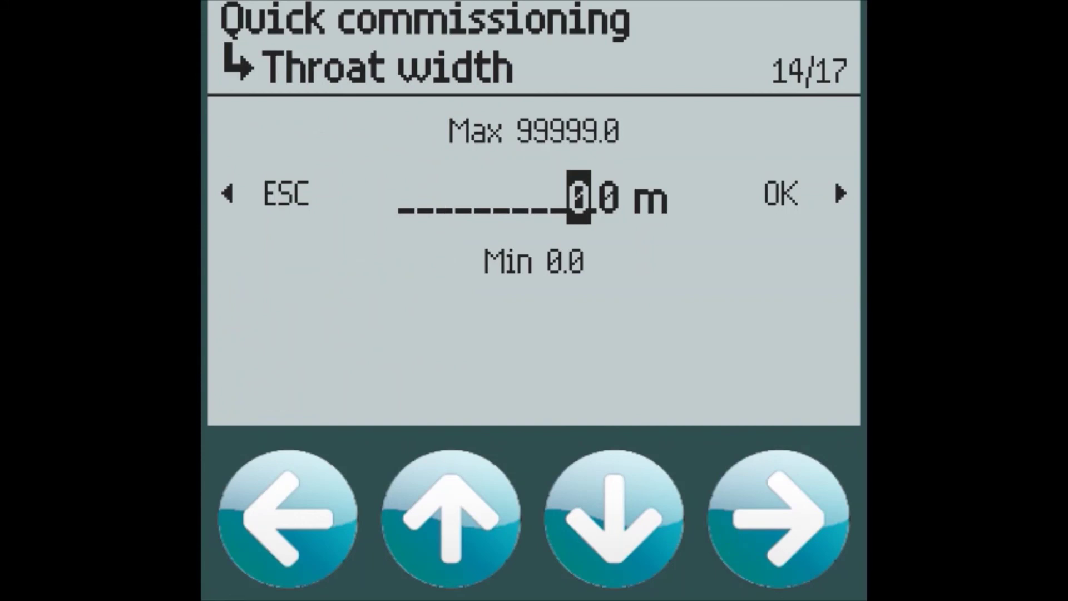
key(Right)
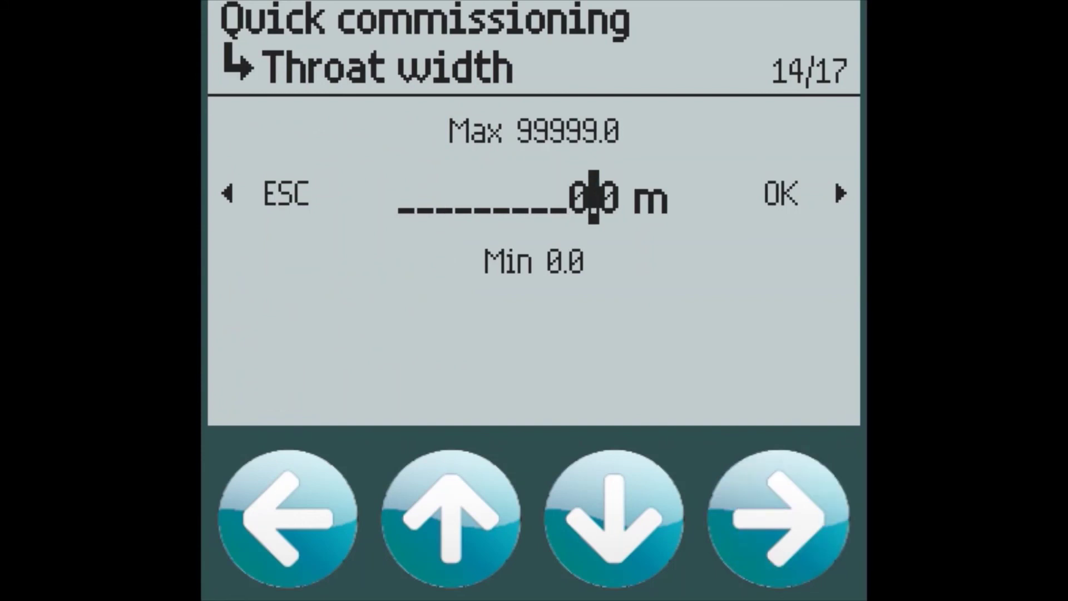
key(Right)
key(Up)
key(Up)
key(Up)
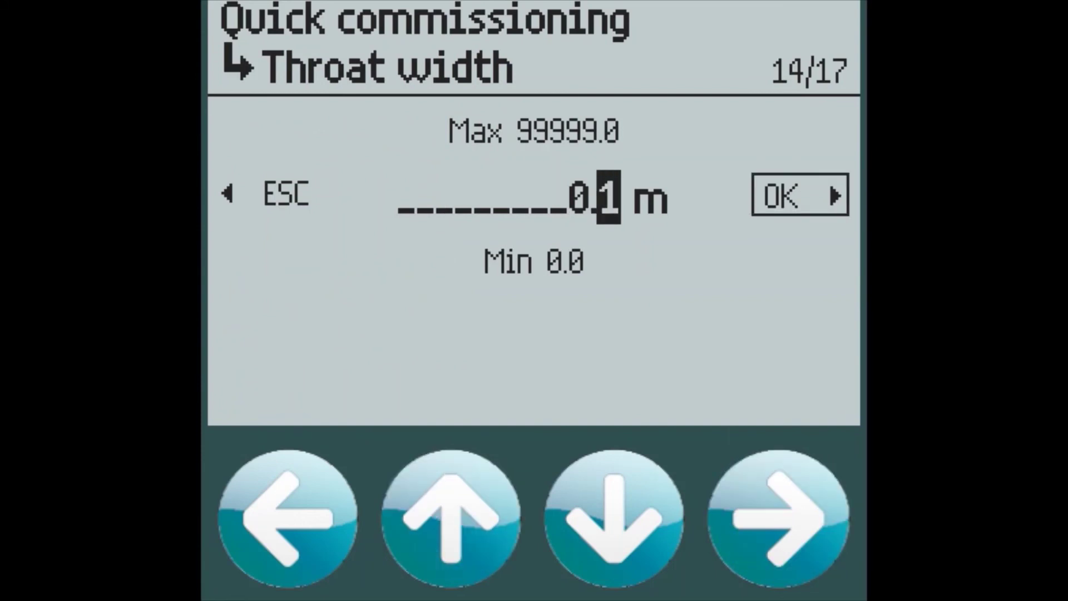
key(Right)
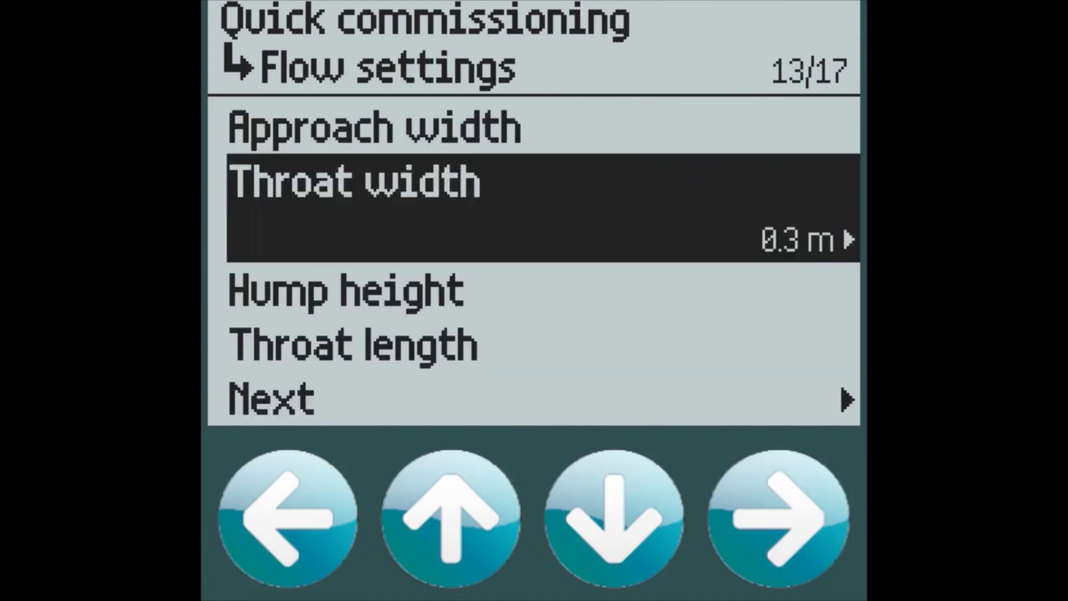
key(Down)
key(Right)
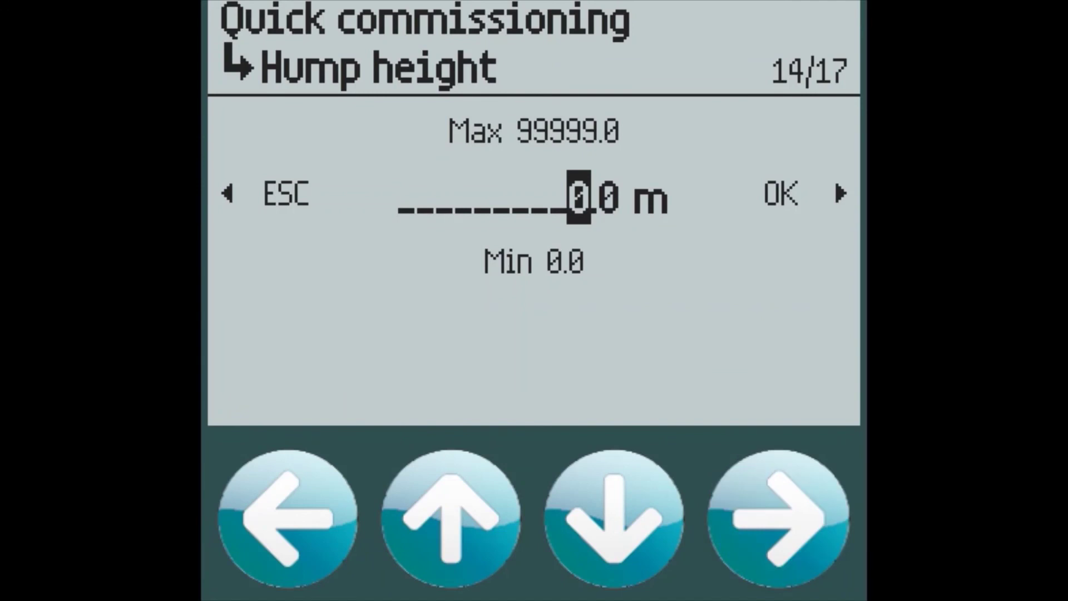
key(Right)
key(Up)
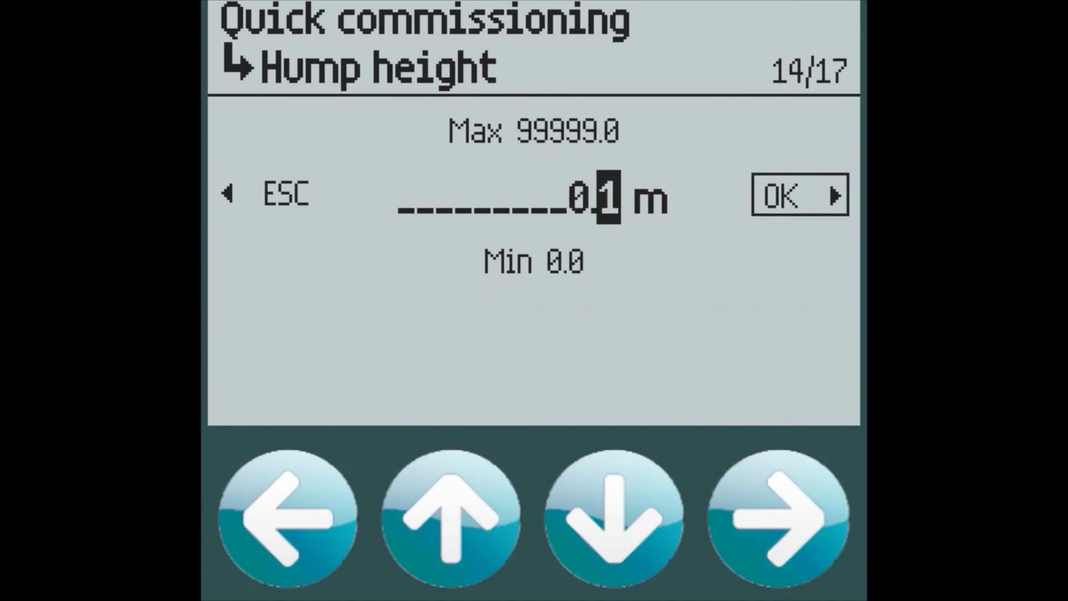
key(Up)
key(Right)
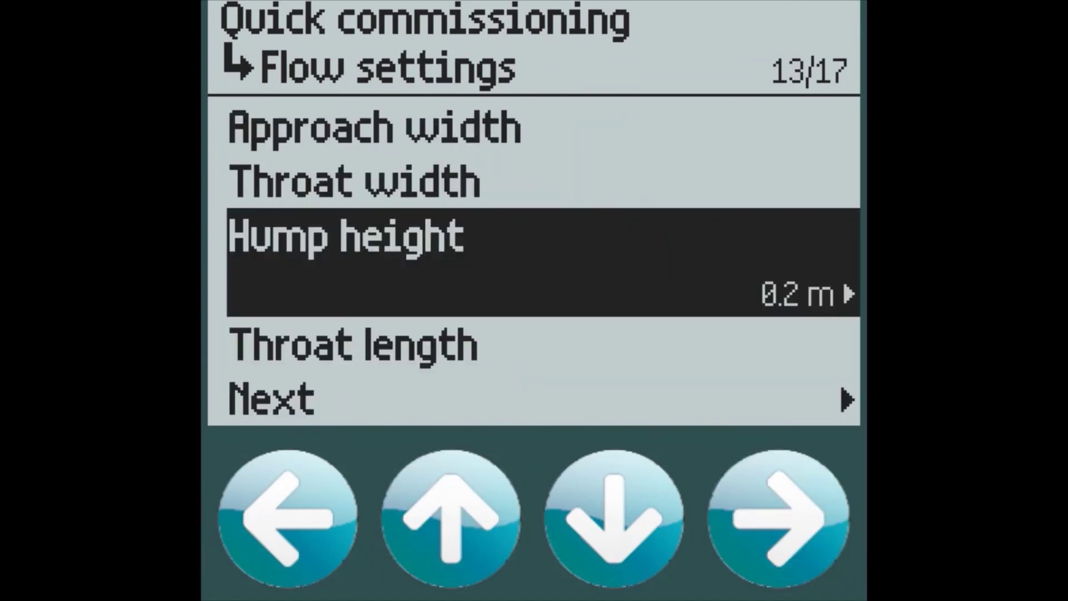
Set the throat length to 3.0 m
key(Down)
key(Right)
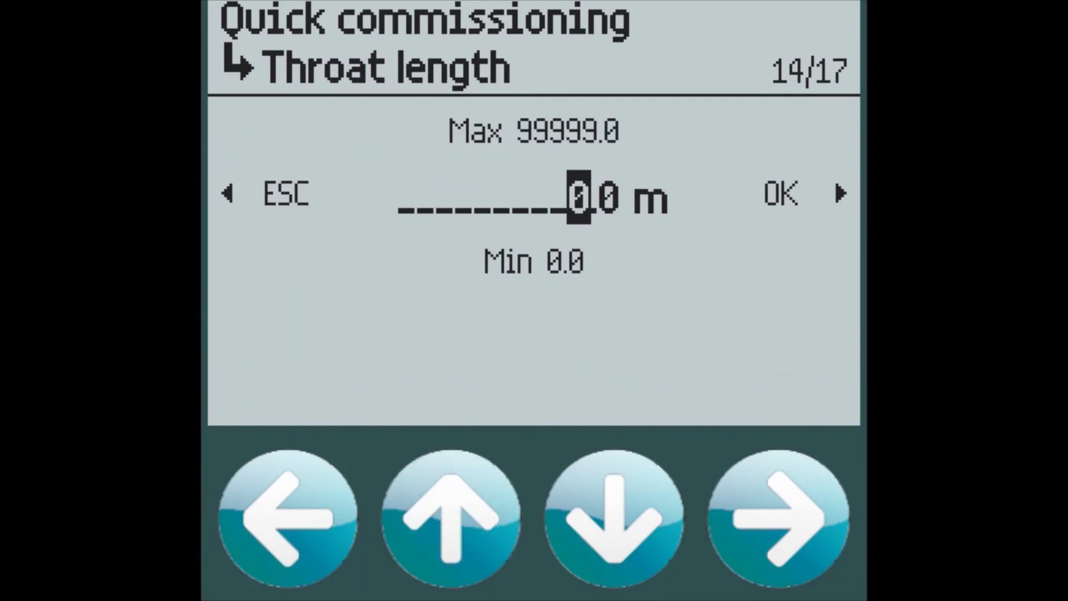
key(Up)
key(Up)
key(Up)
key(Right)
key(Right)
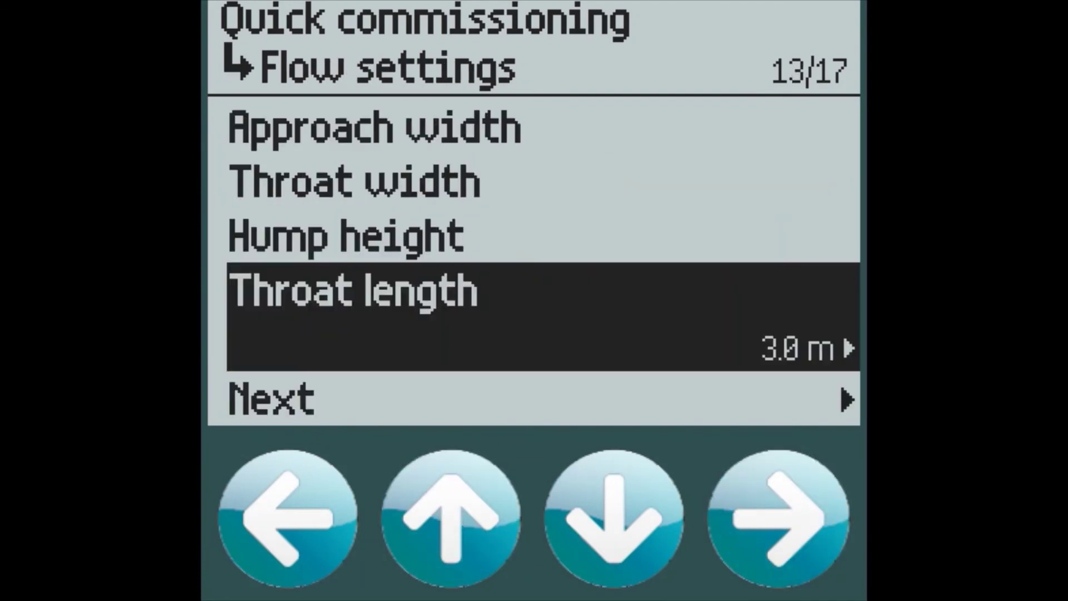
Leave maximum head, zero head offset and low flow cut-off unchanged, then confirm Yes to apply
key(Down)
key(Right)
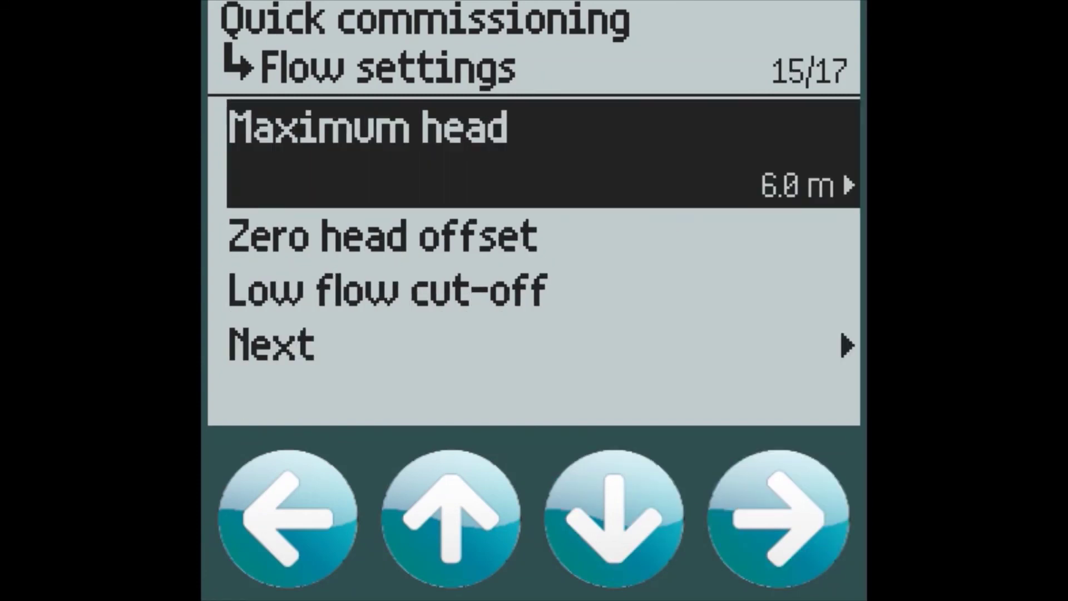
key(Down)
key(Down)
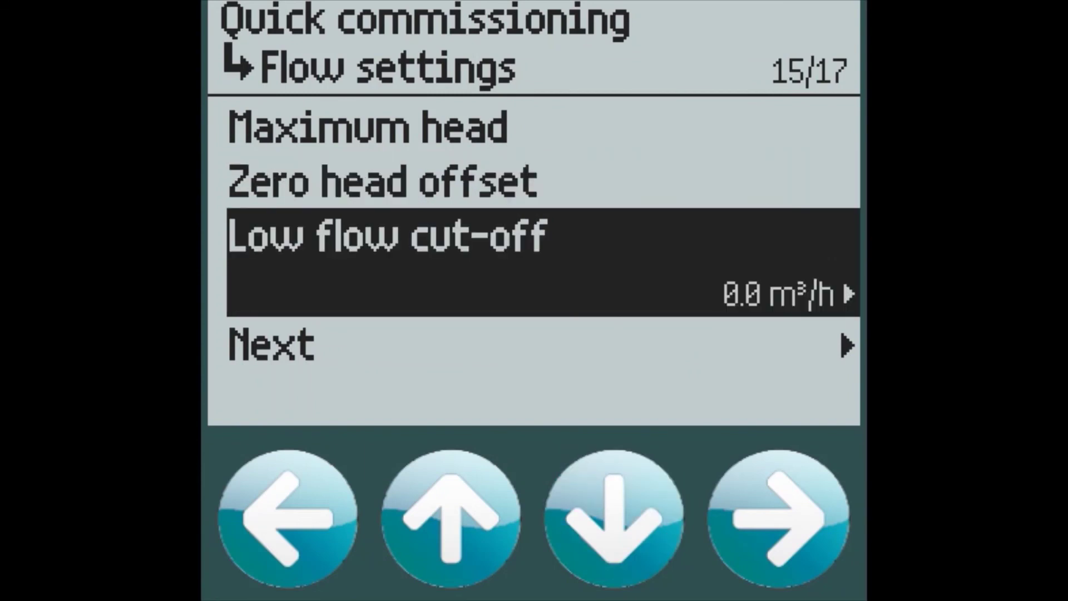
key(Down)
key(Right)
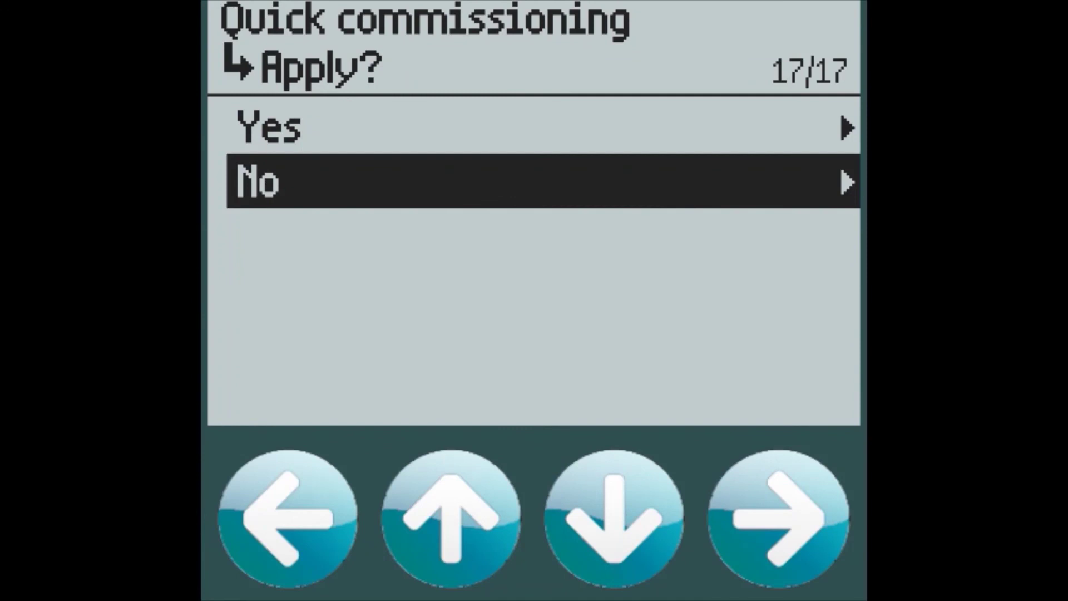
key(Up)
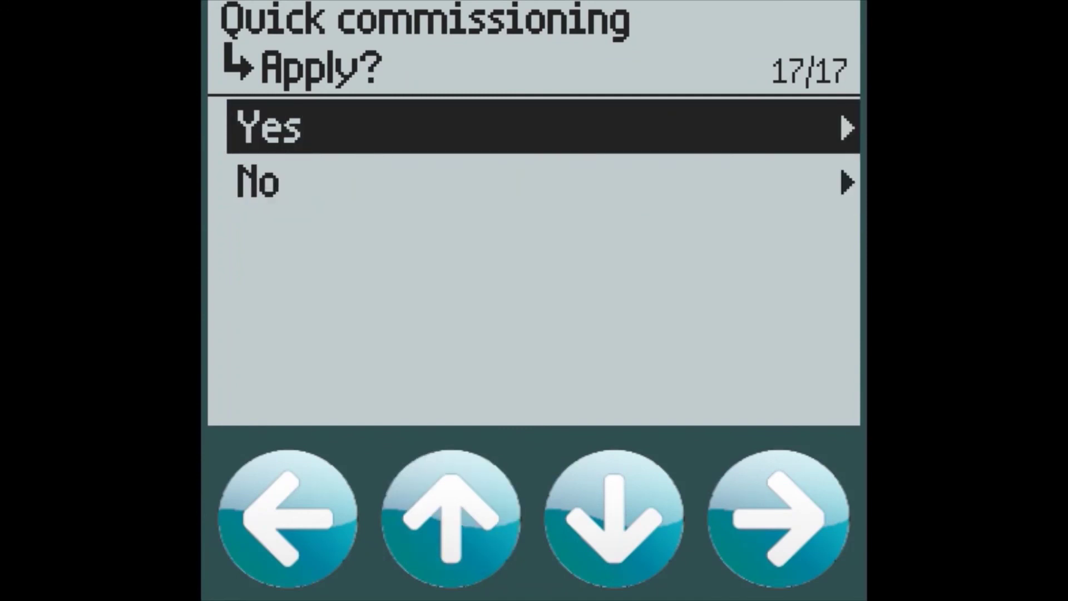
key(Right)
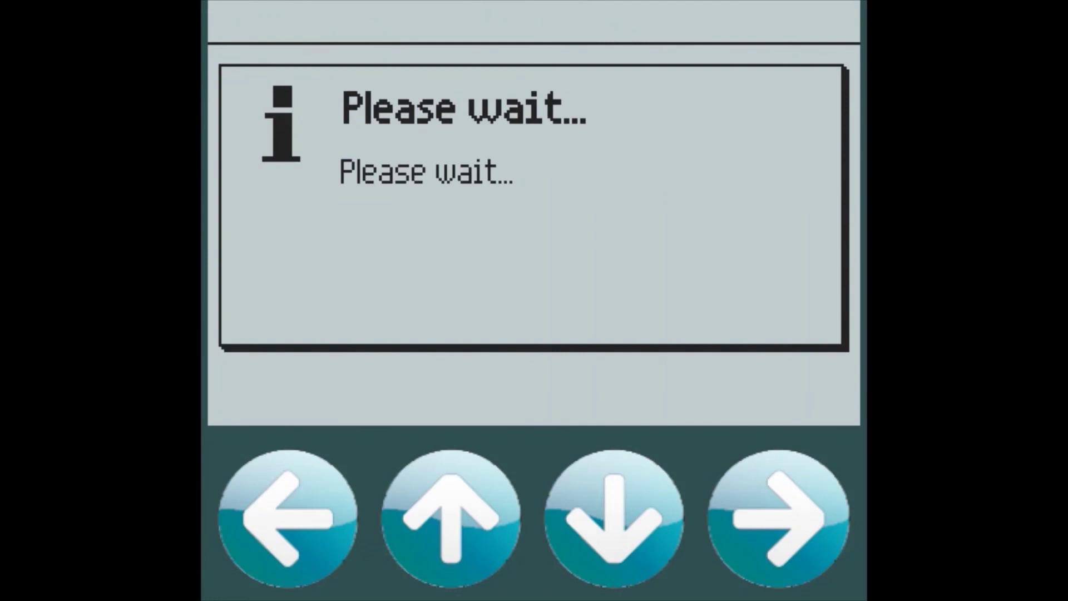